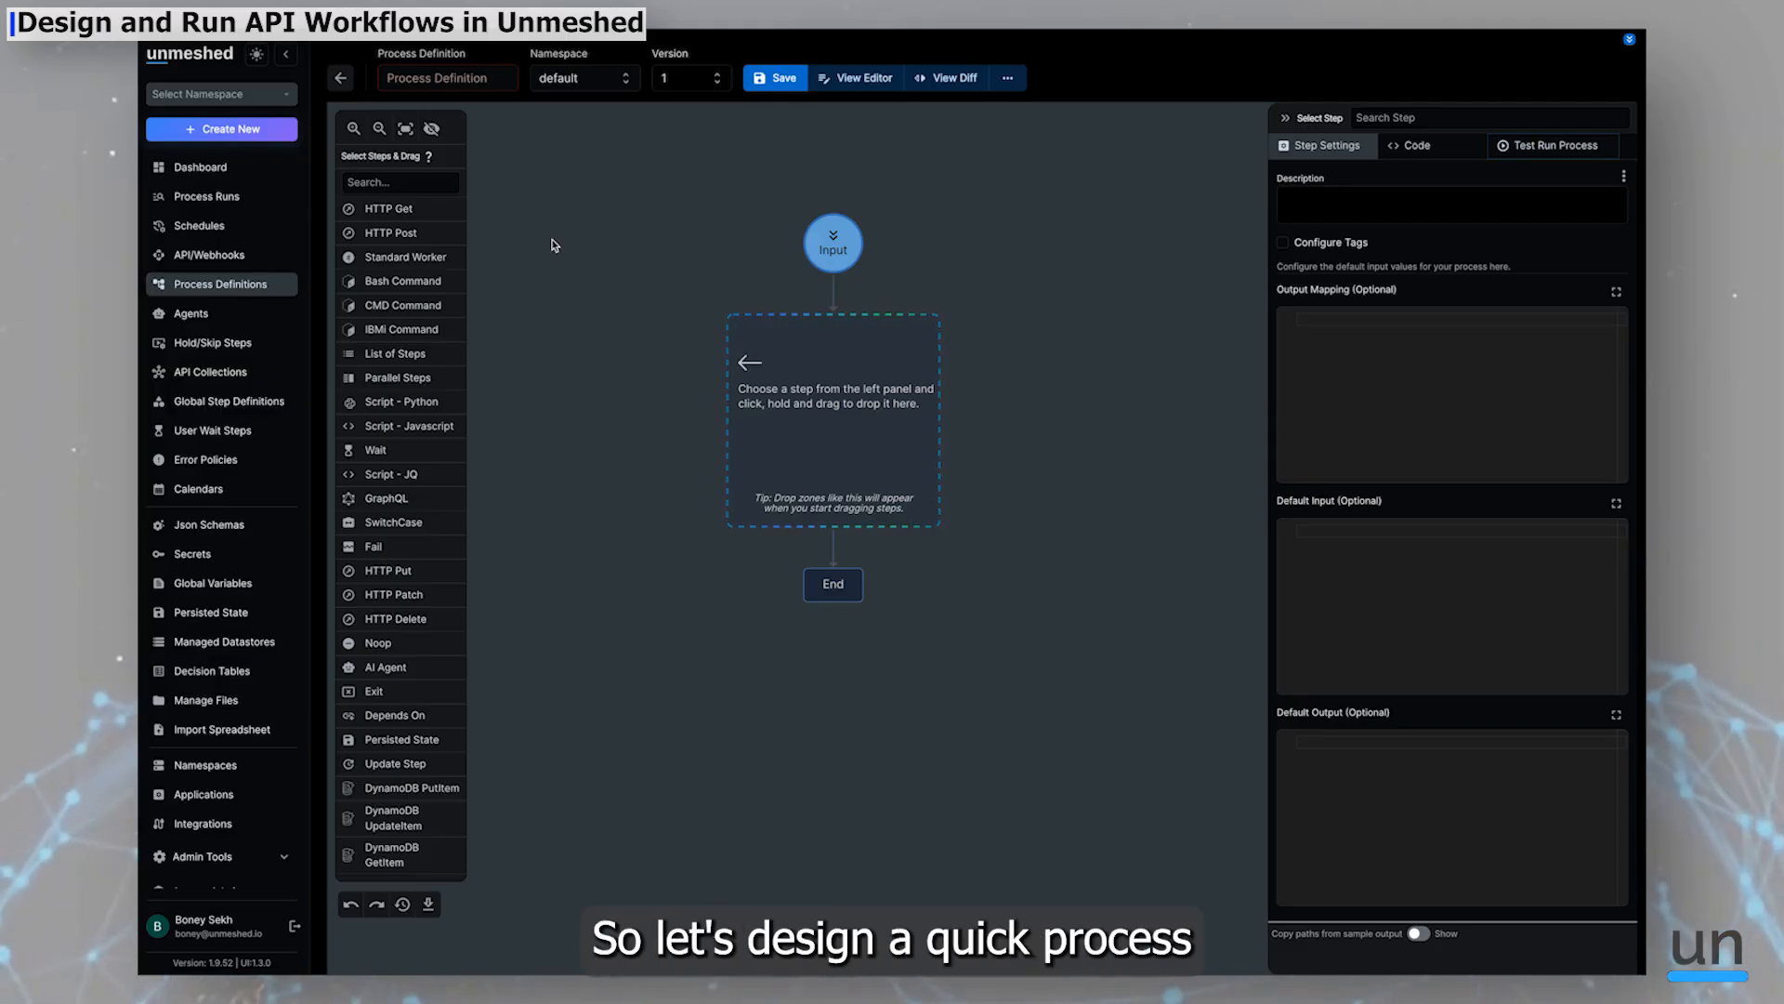
Name the process definition http_calls and add two HTTP Get steps to the flow
click(461, 76)
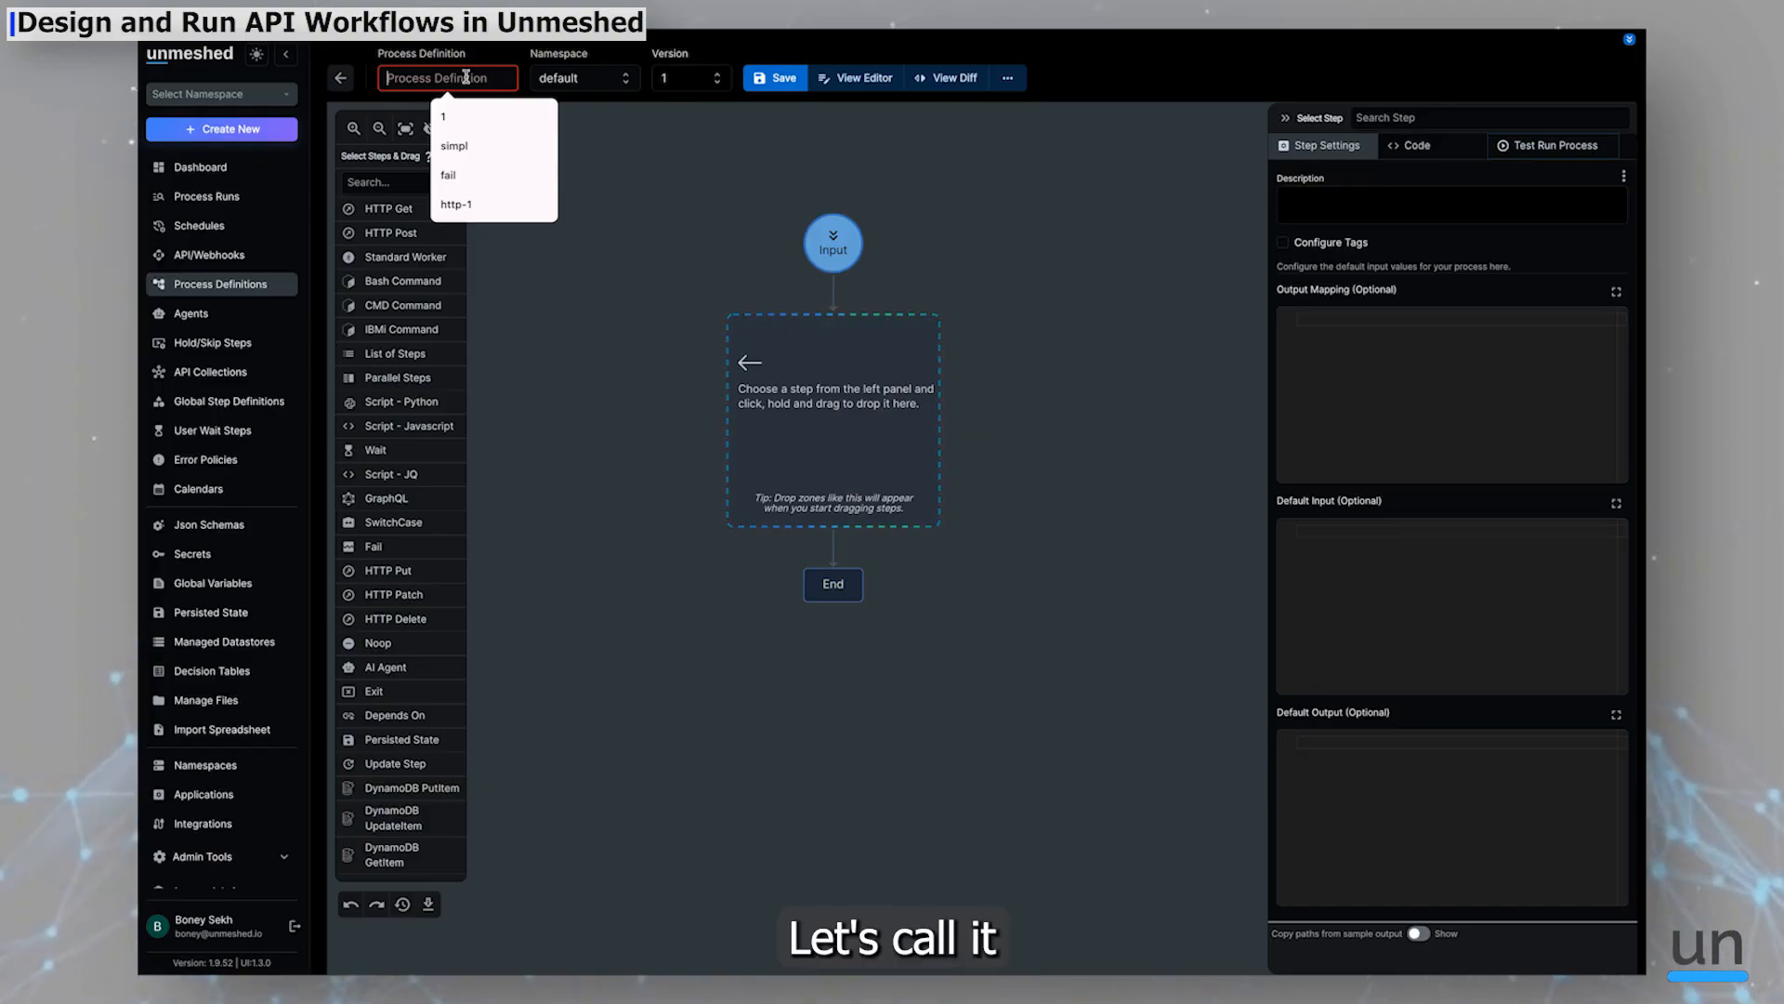
text(http_calls)
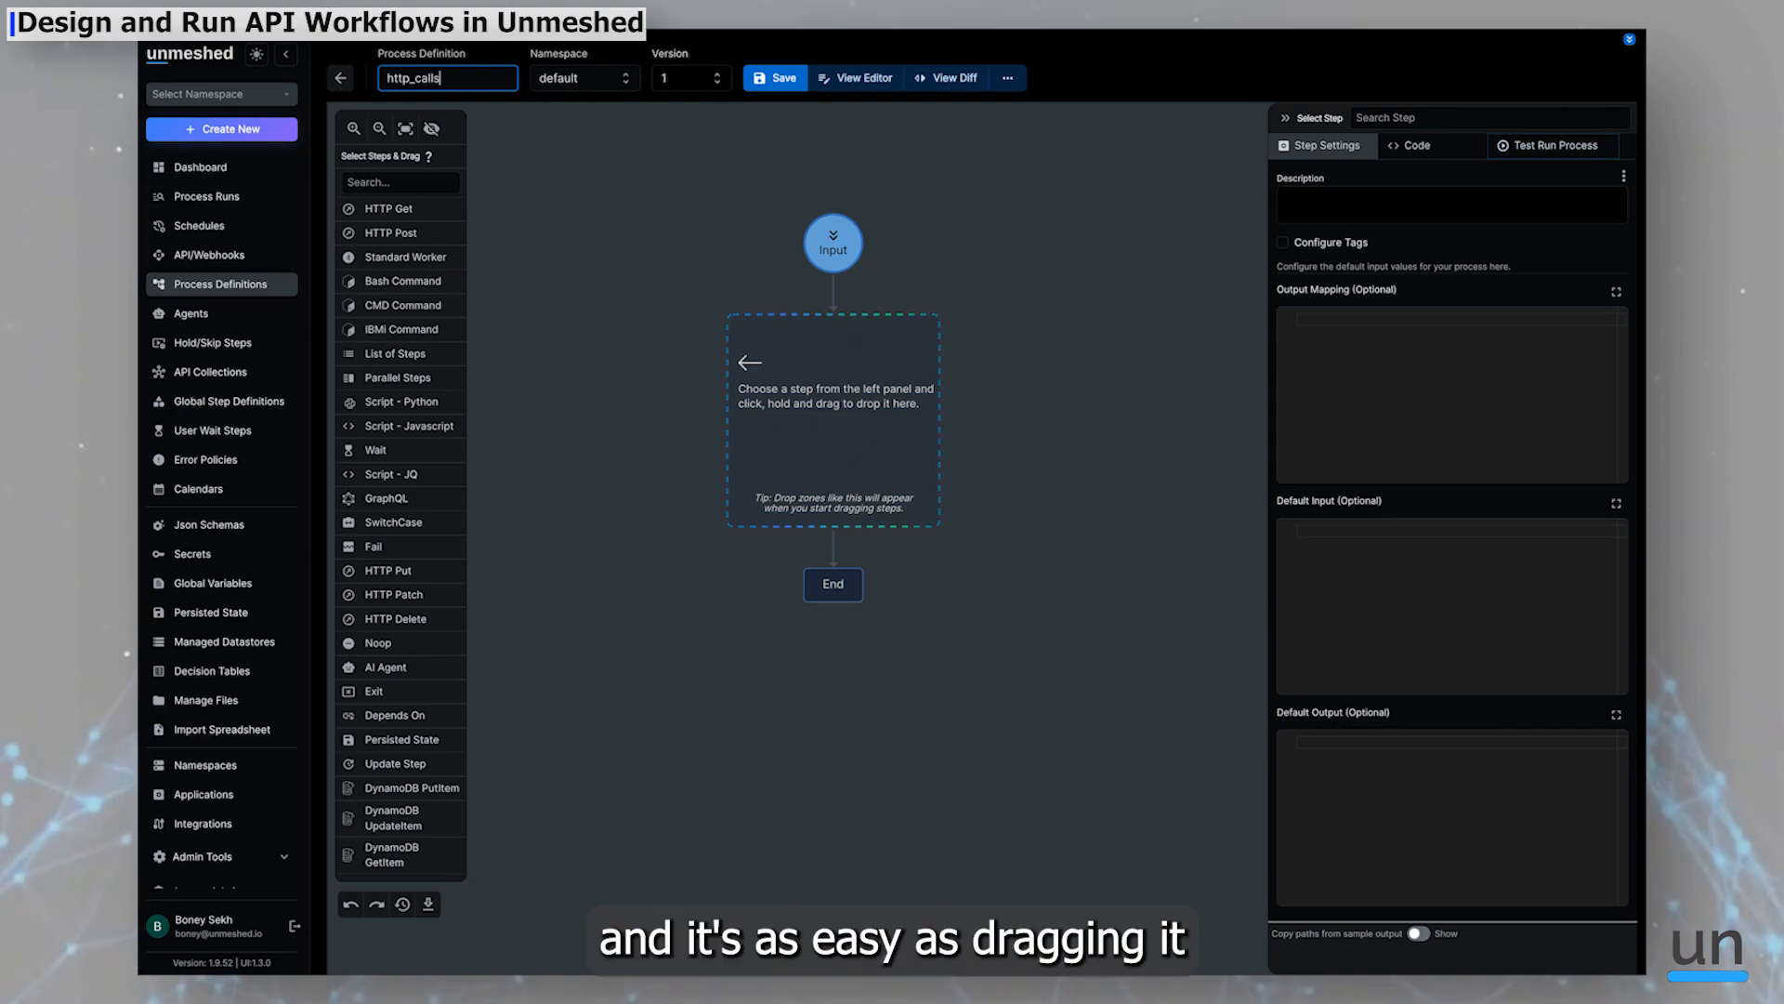
drag(425, 211, 869, 420)
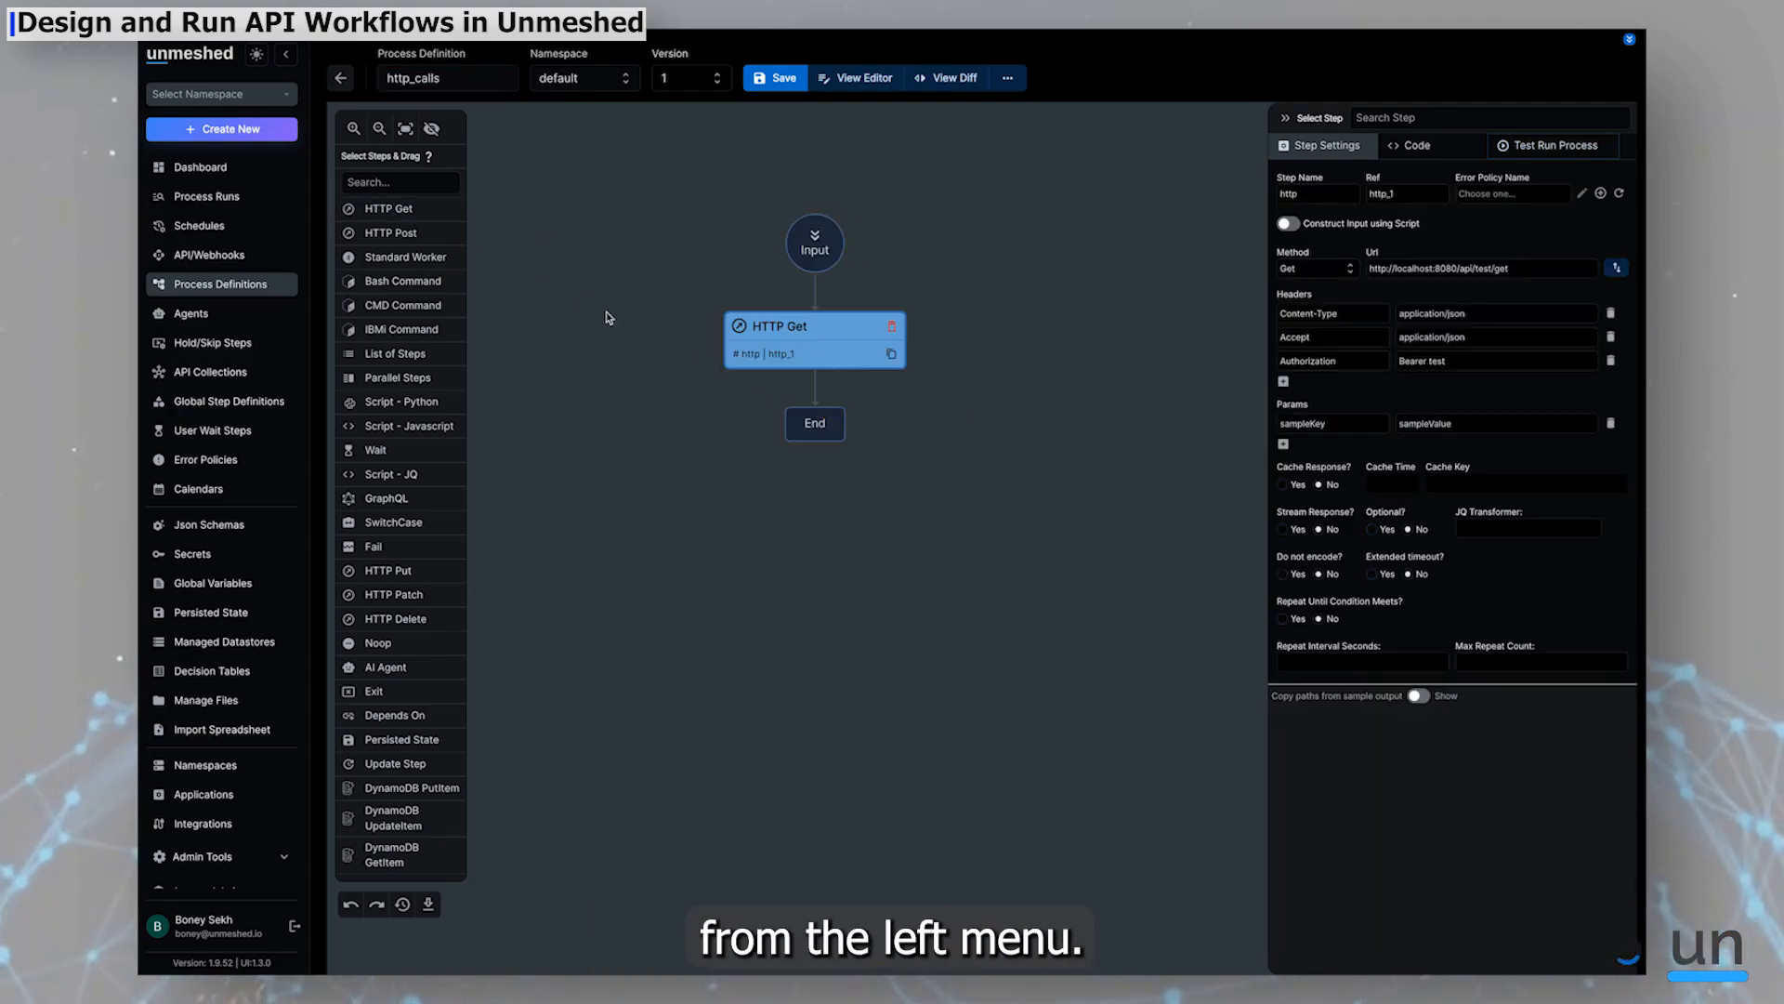
drag(402, 212, 842, 493)
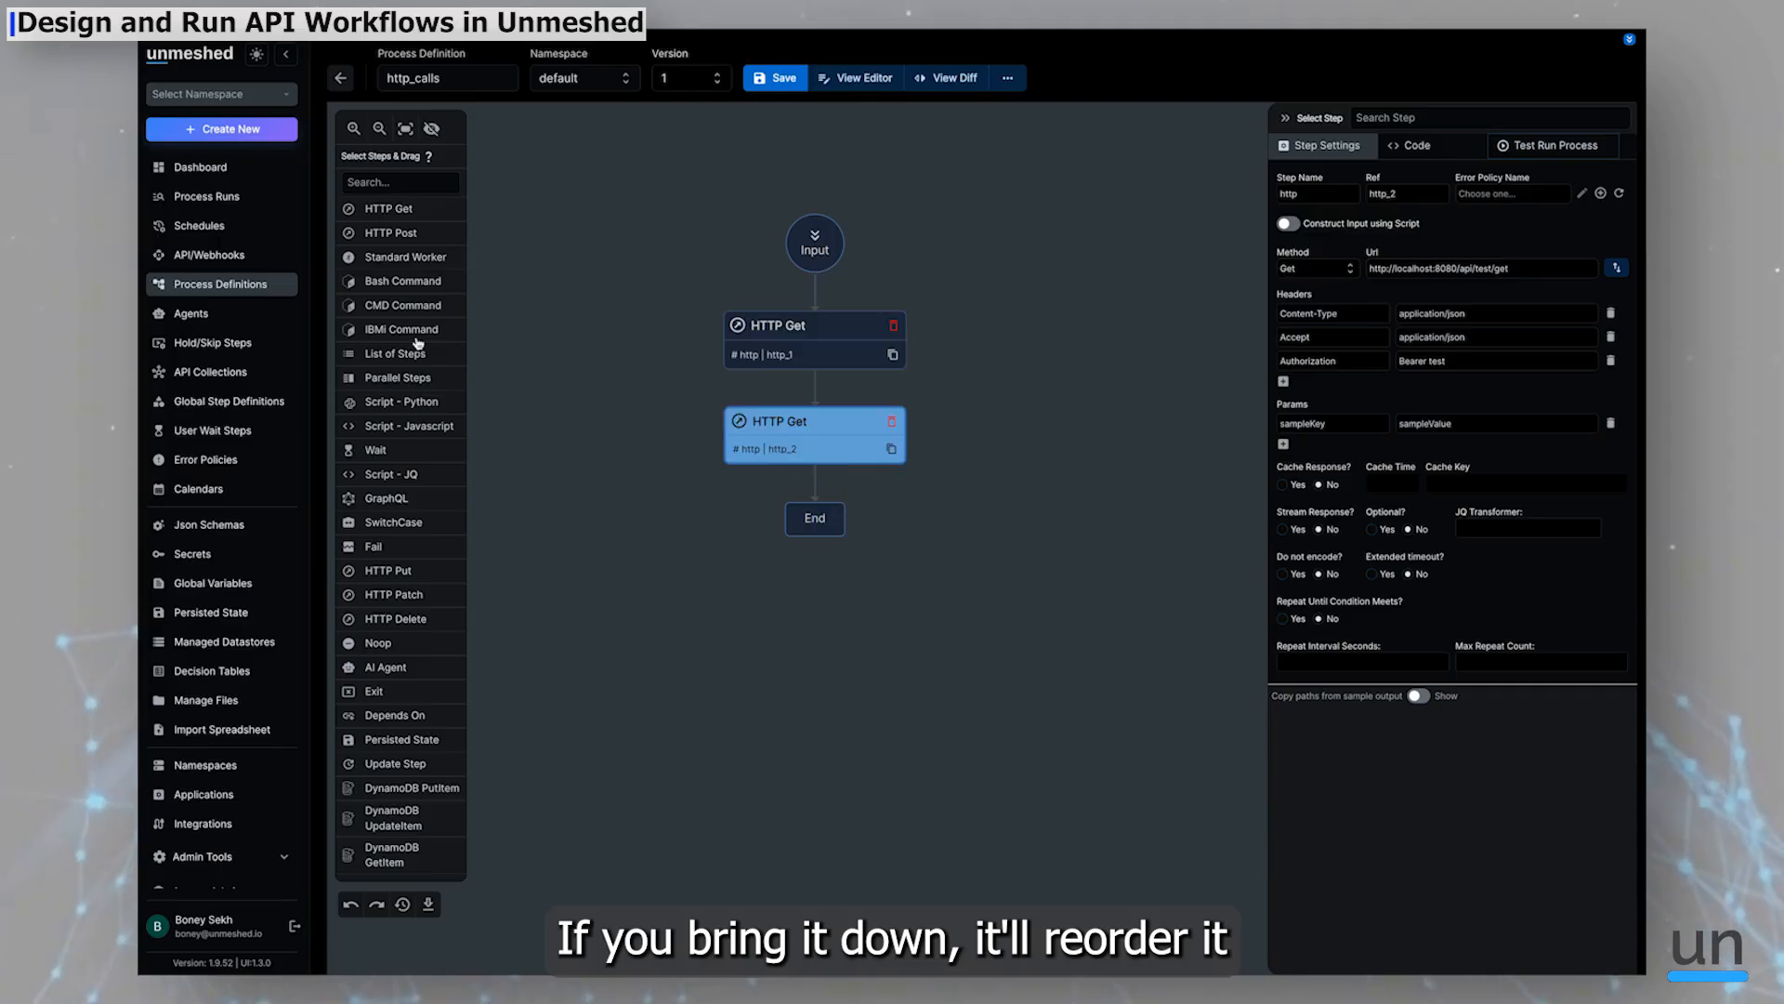
Add a third HTTP Get step at the end of the flow
drag(388, 210, 799, 497)
mouse_move(1009, 516)
mouse_down()
mouse_move(969, 490)
mouse_move(991, 530)
mouse_up()
click(1079, 513)
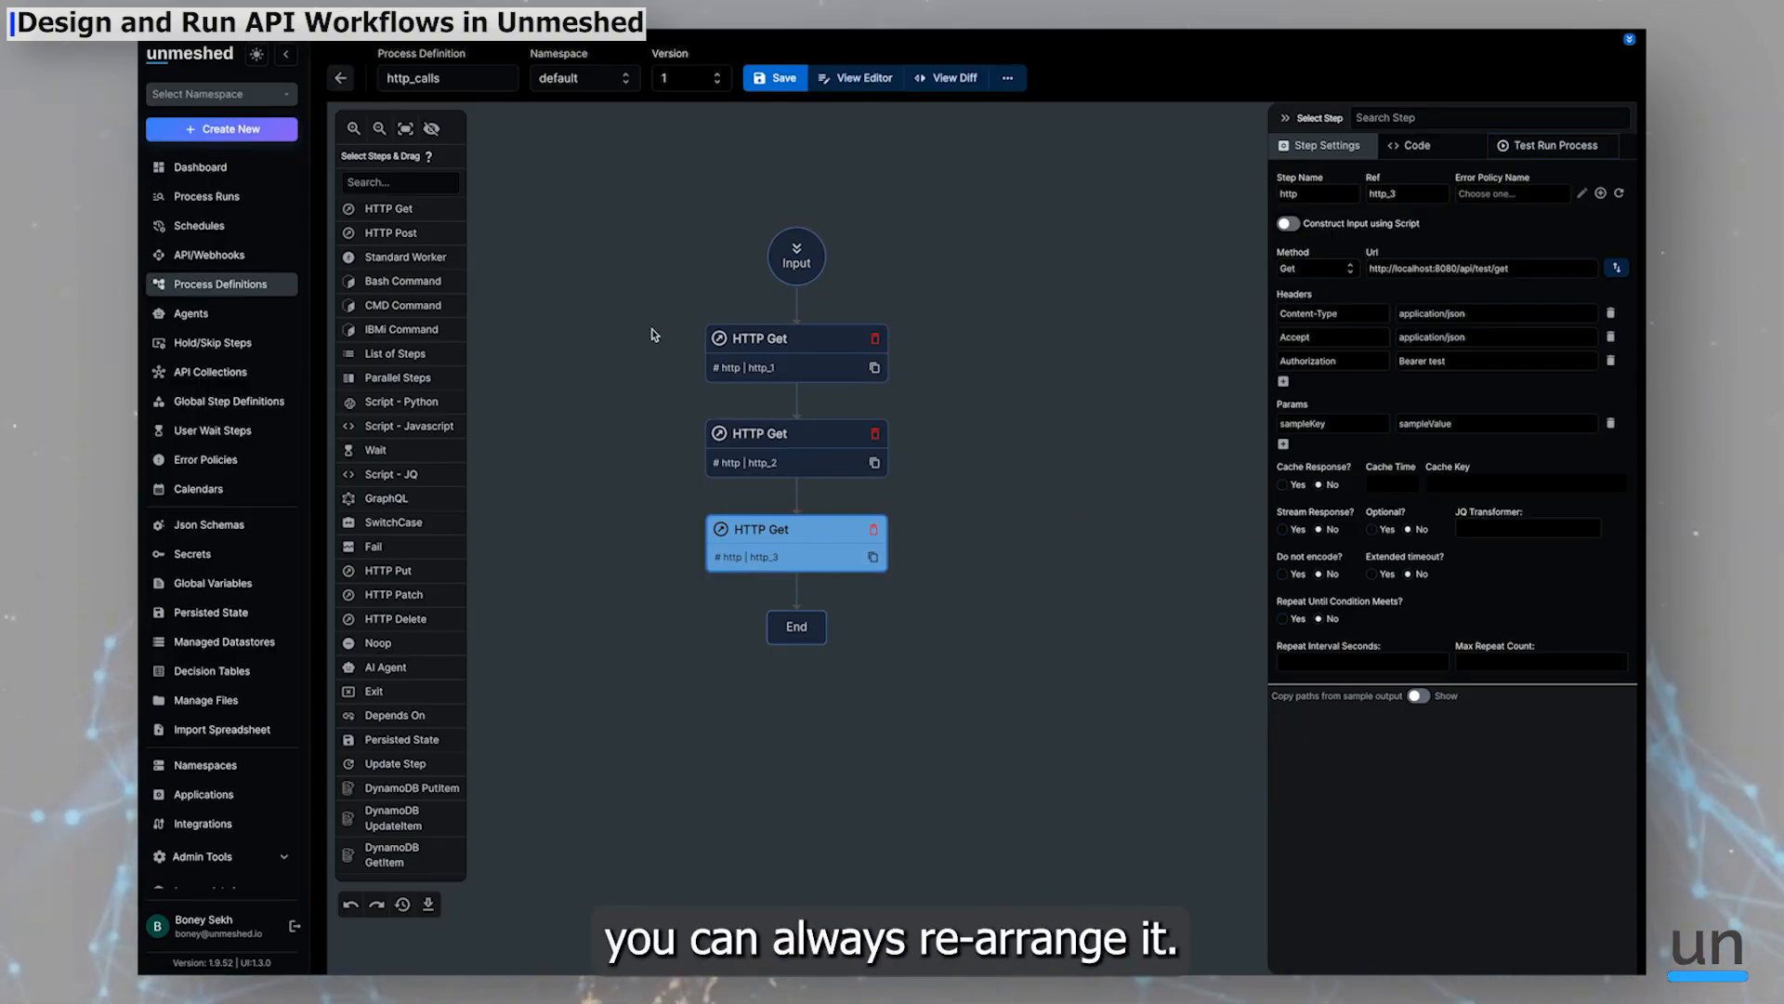
Delete the second HTTP Get step and drop a new HTTP Get step in its place
click(876, 437)
drag(382, 208, 825, 402)
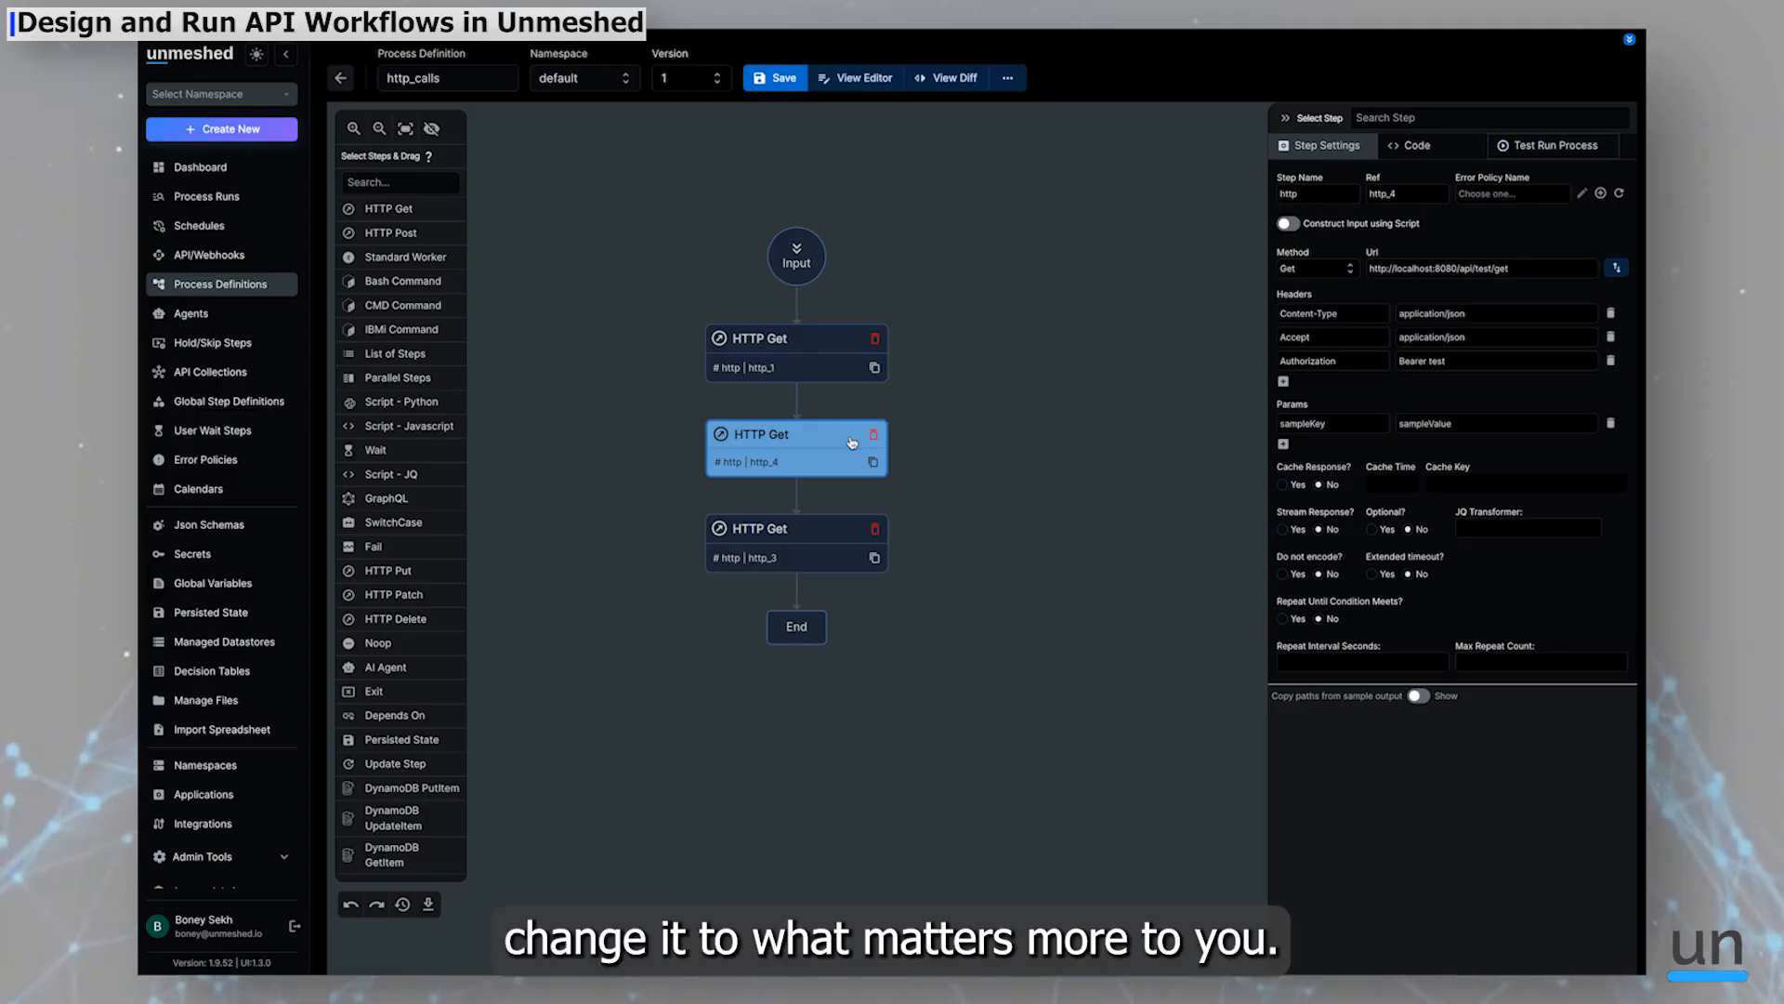
Set the first HTTP Get step's reference to customer
click(818, 366)
click(1019, 391)
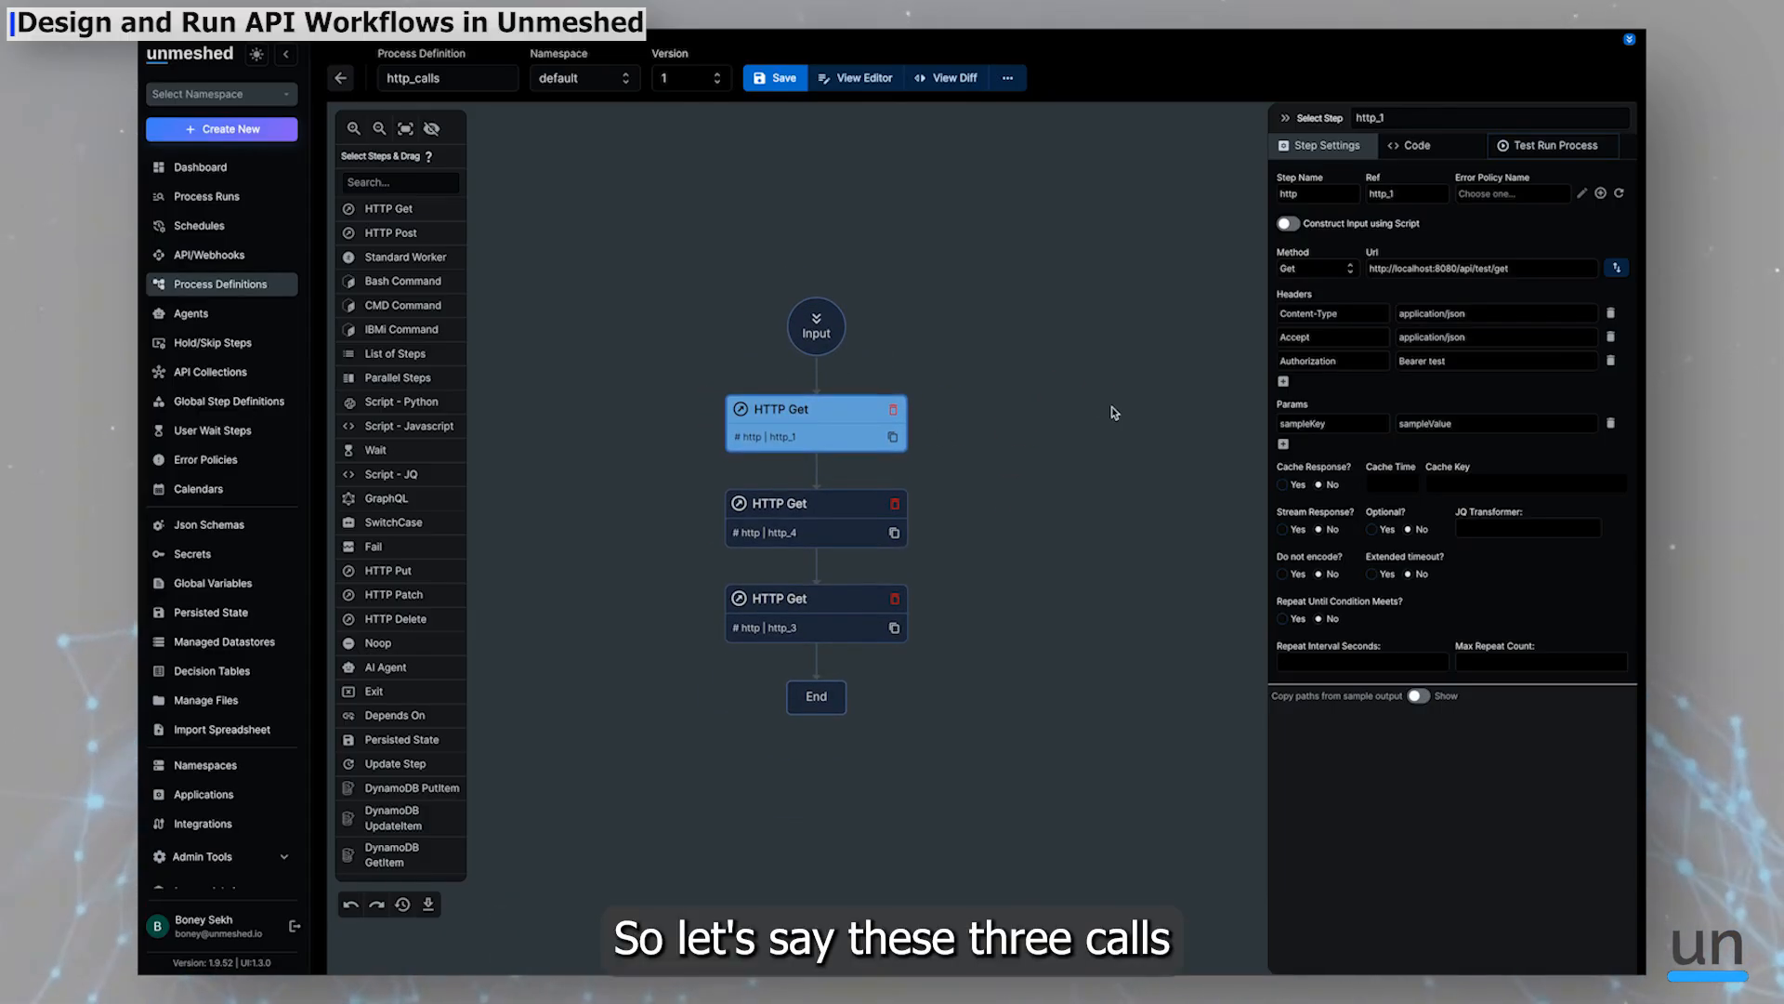
double_click(1392, 197)
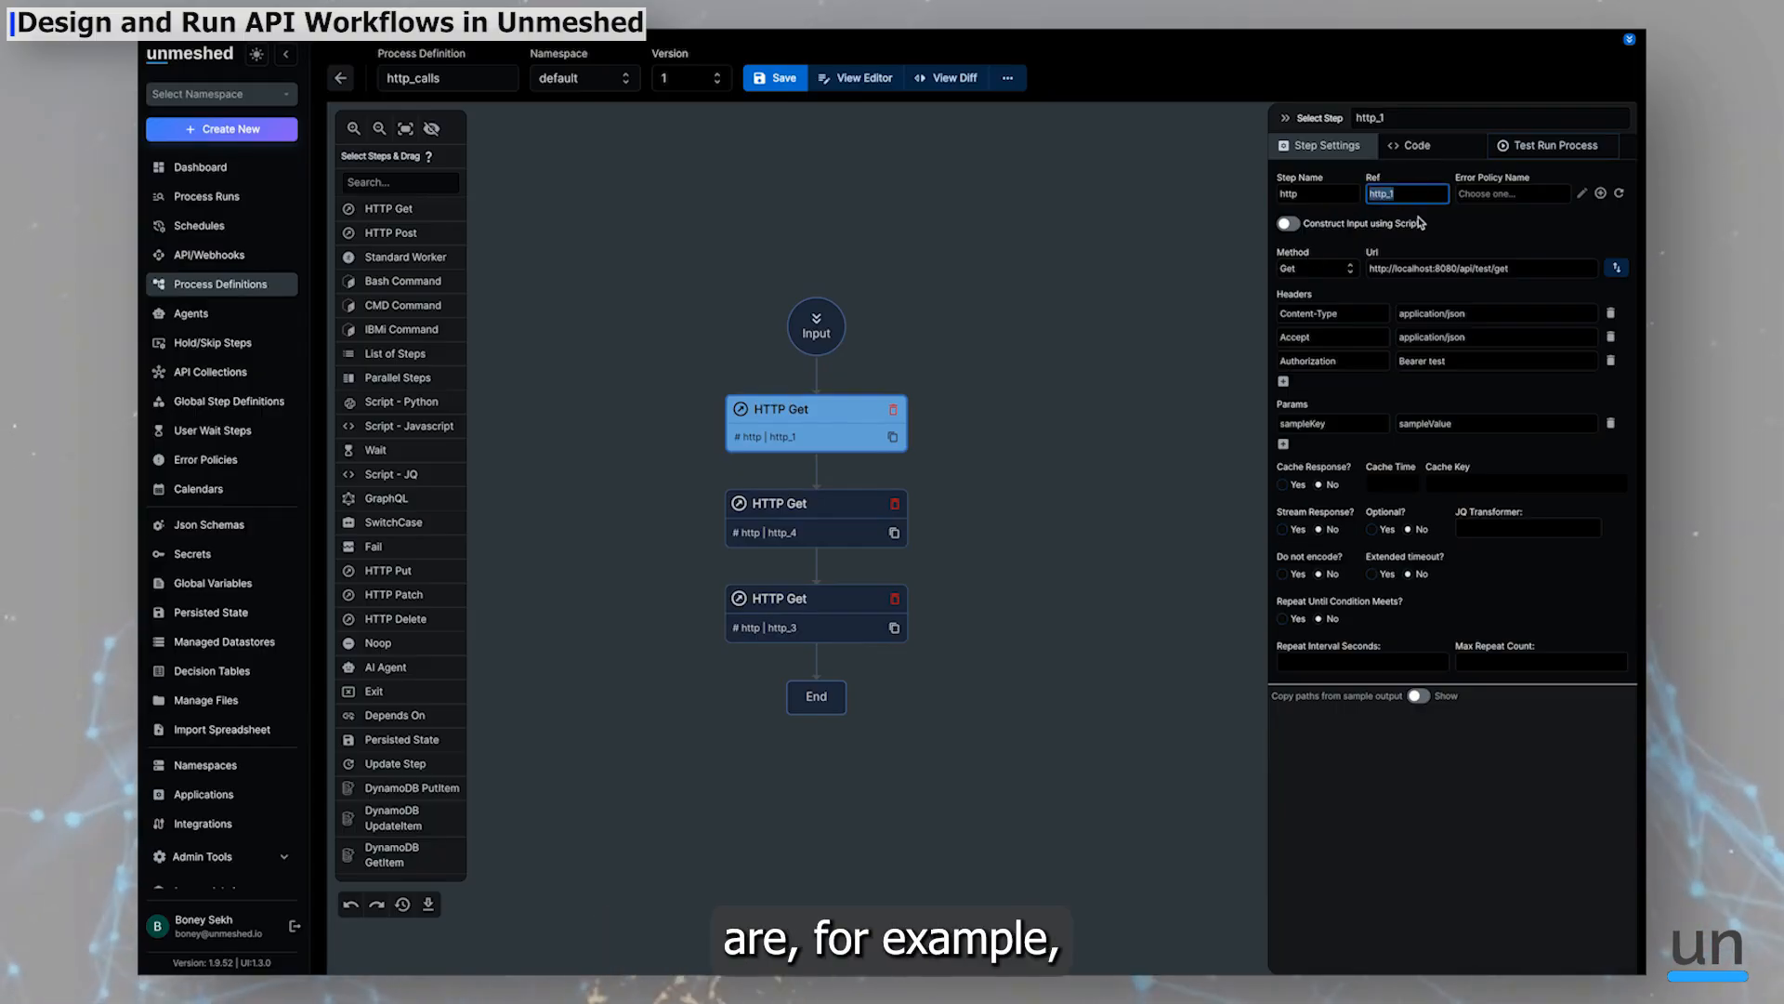
text(customer)
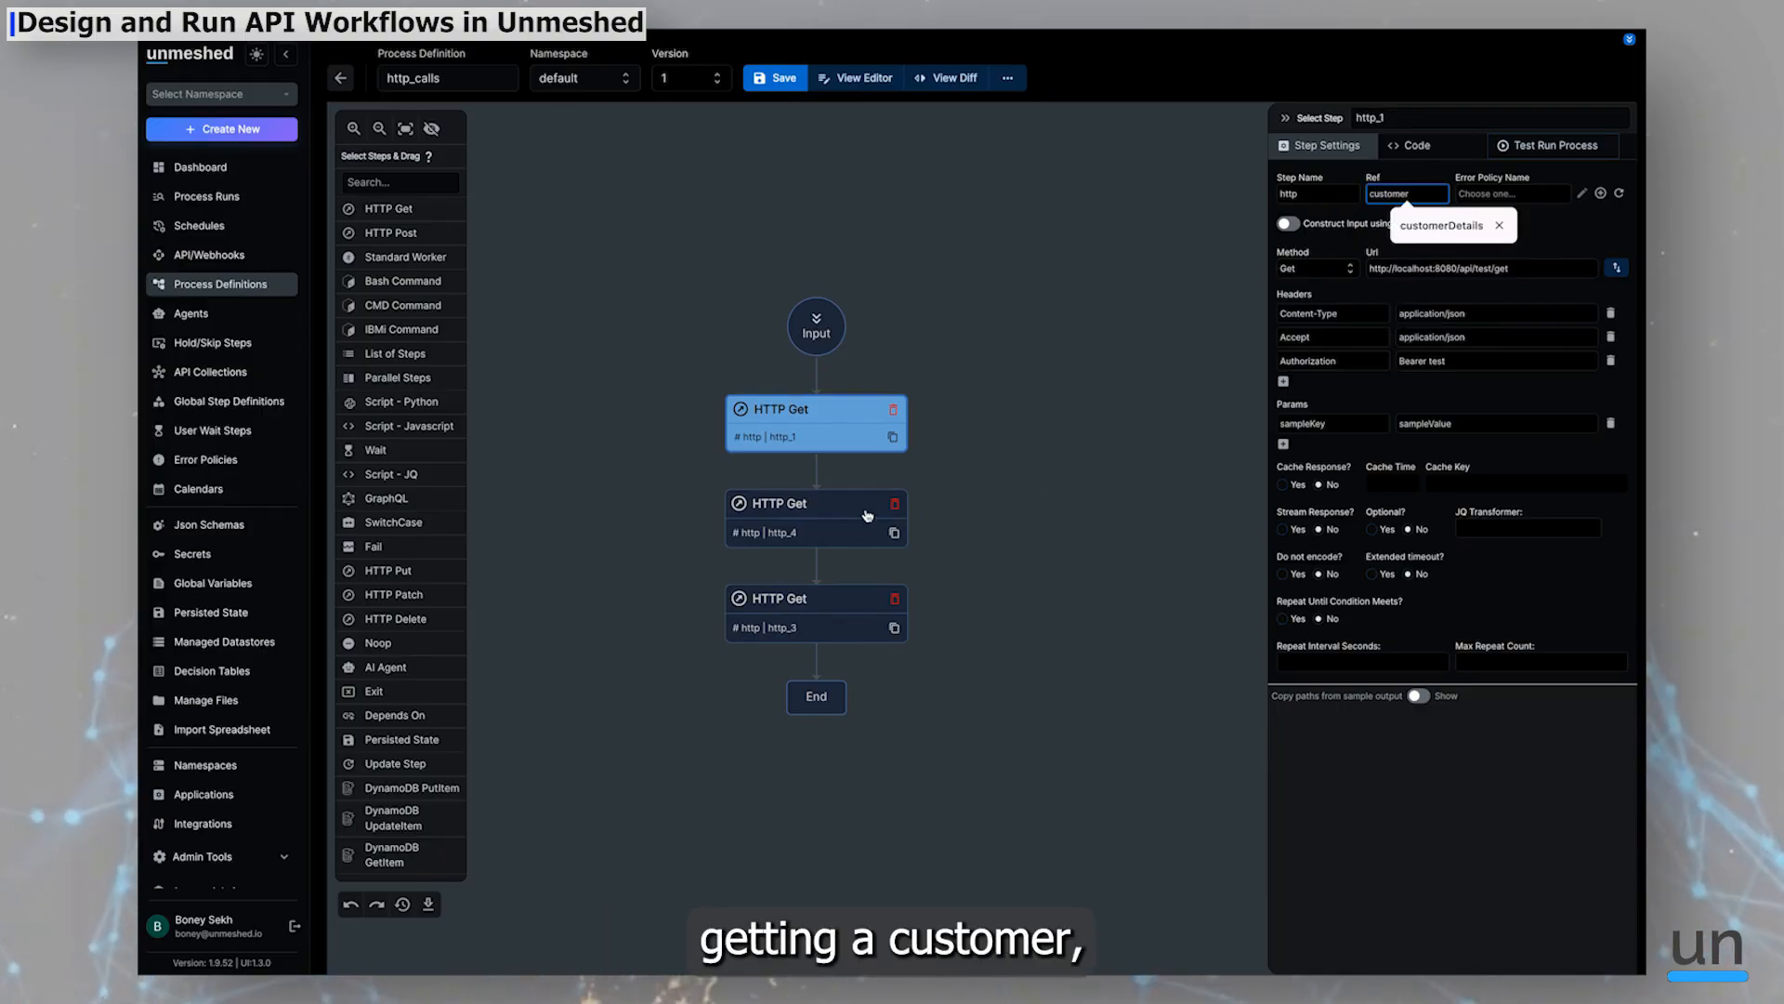
Set the second HTTP Get step's reference to order
click(839, 527)
double_click(1401, 193)
text(o)
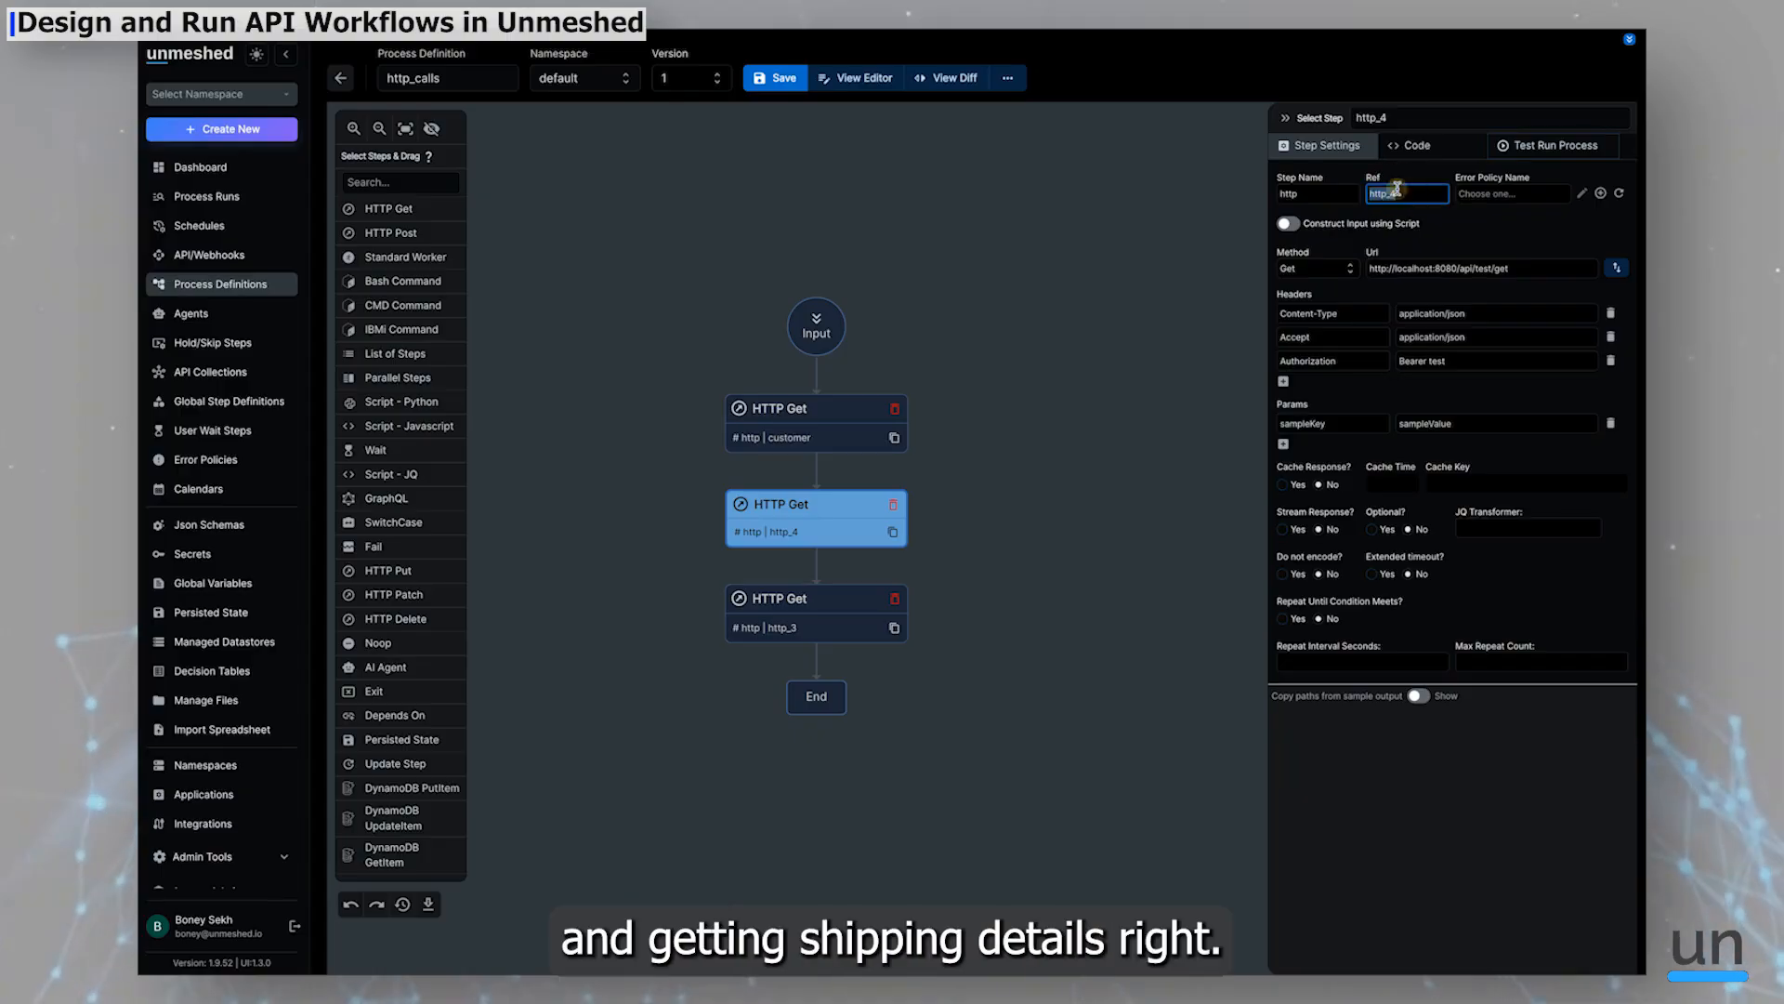
text(rder)
Set the third HTTP Get step's reference to shipping
click(844, 613)
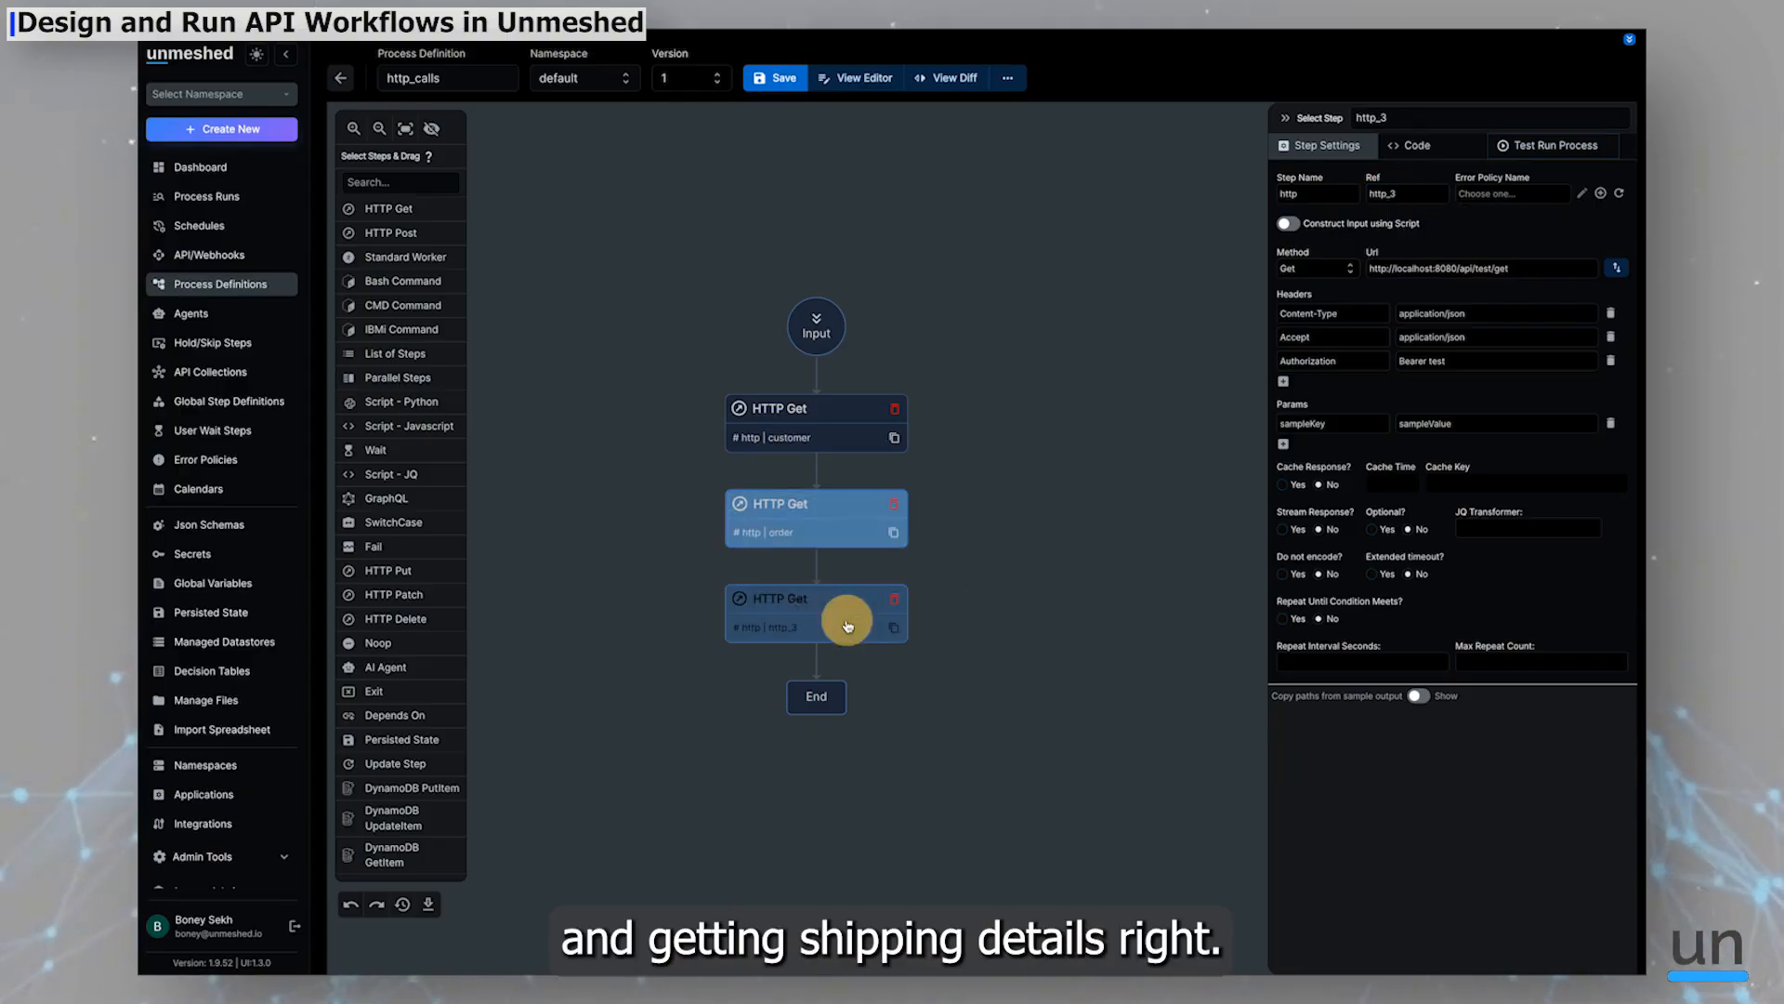
double_click(1403, 193)
text(sh)
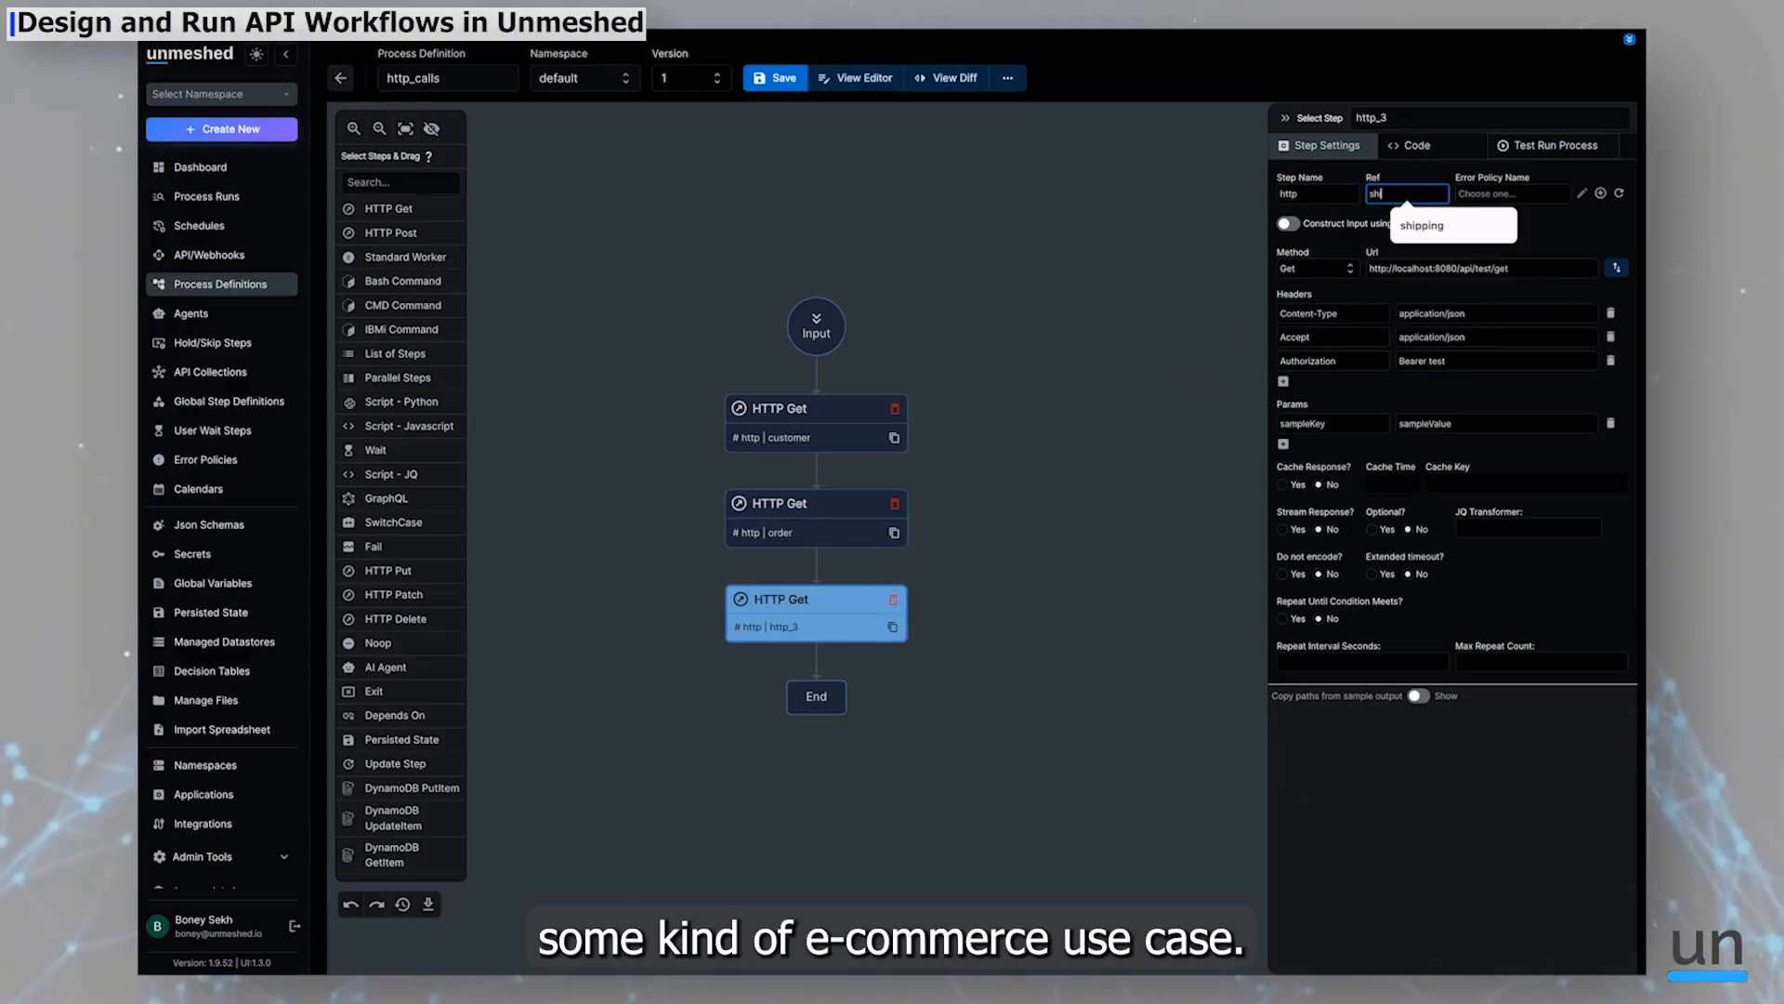
text(ipping)
Search the step palette for ja and add a Script - Javascript step after the shipping call
click(1051, 336)
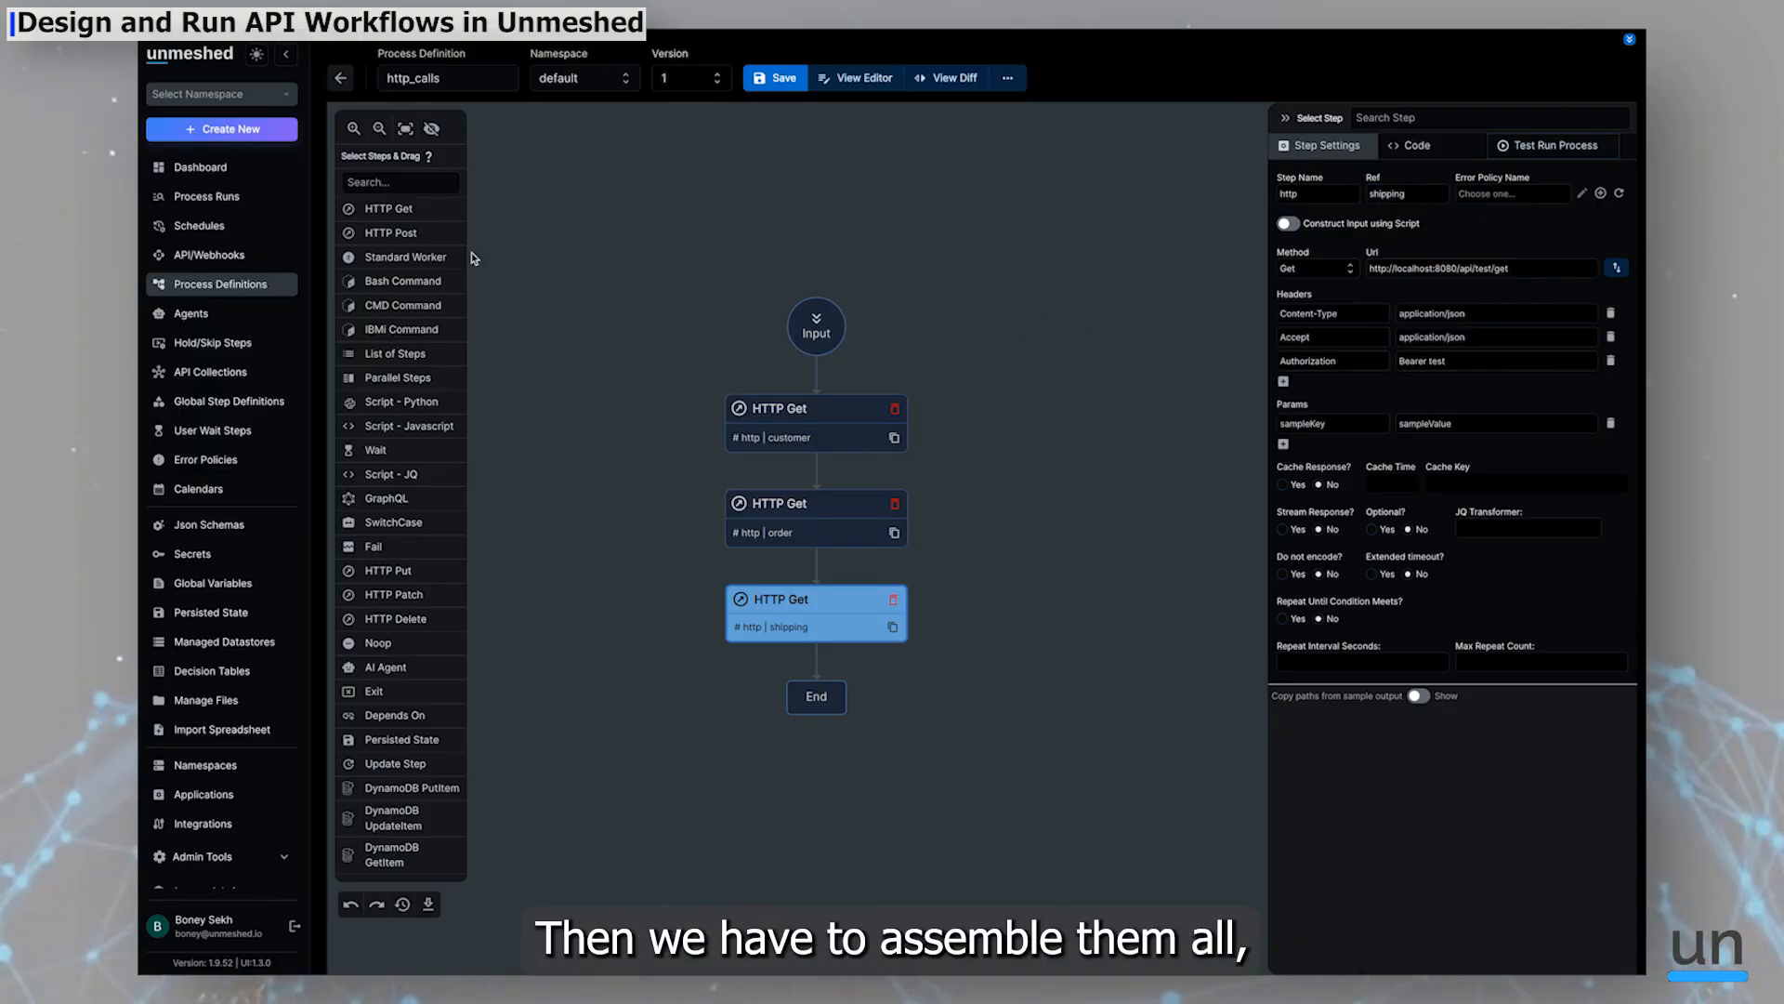
click(400, 182)
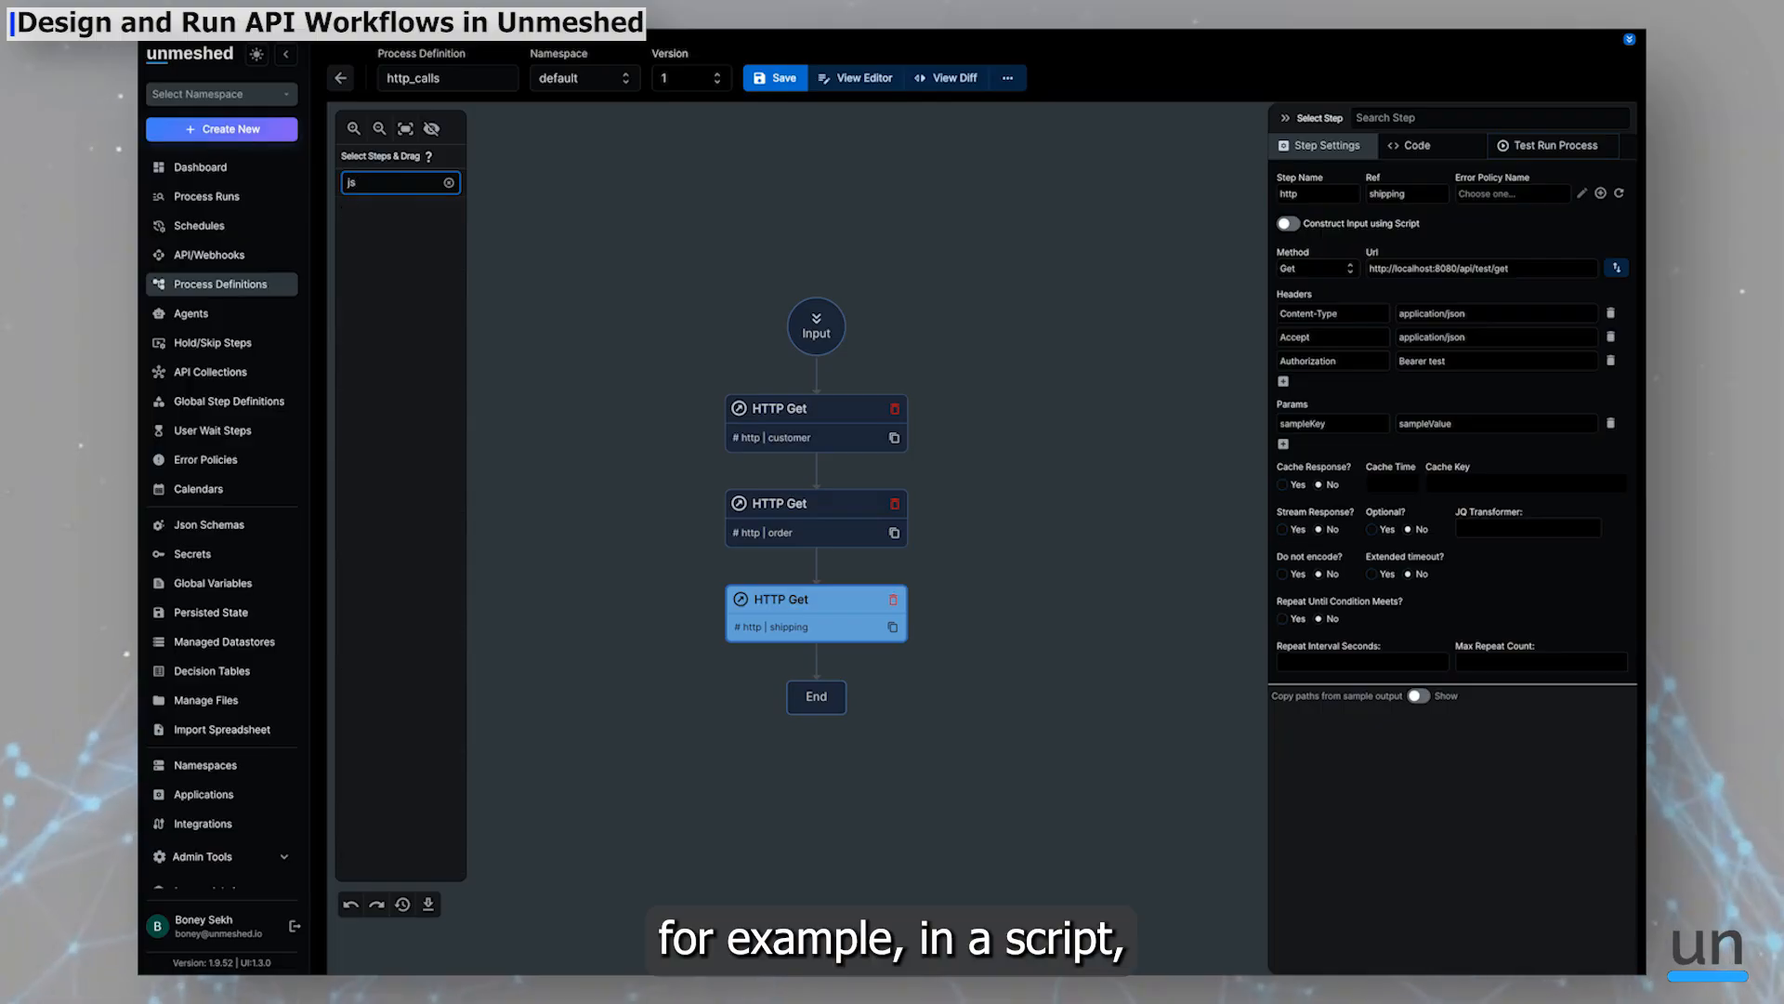
drag(444, 209, 848, 661)
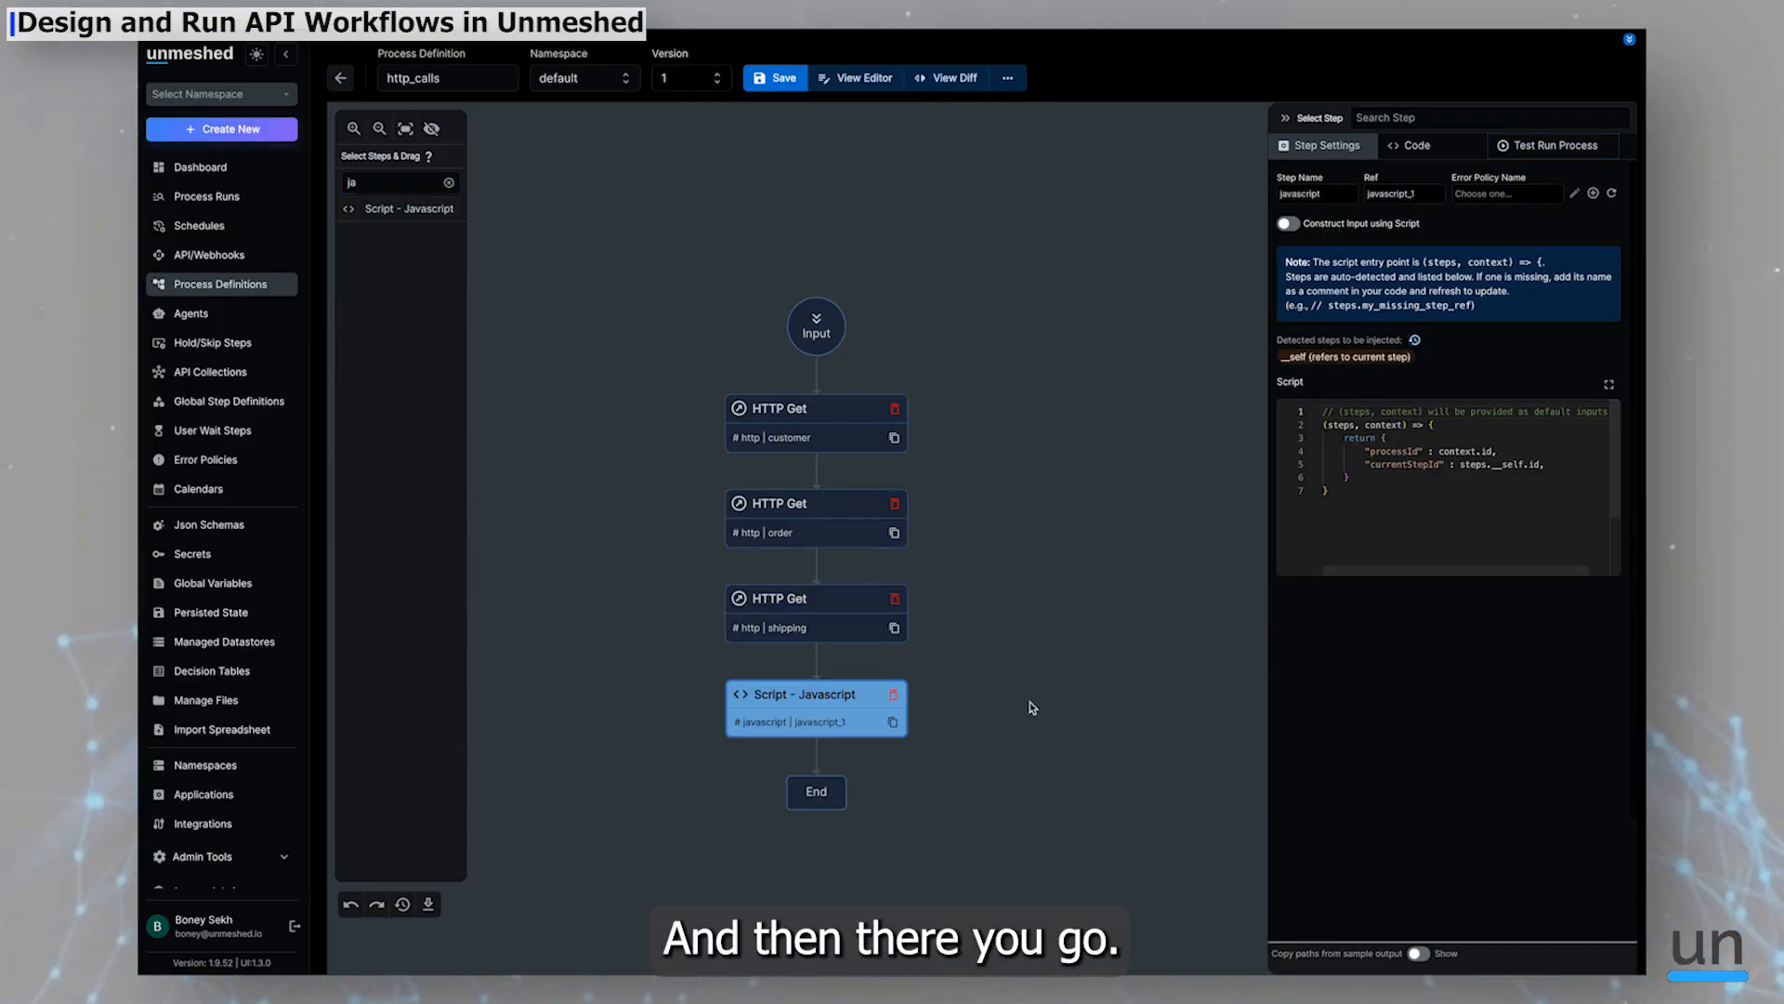
Set the script step's reference to assemble
click(1398, 193)
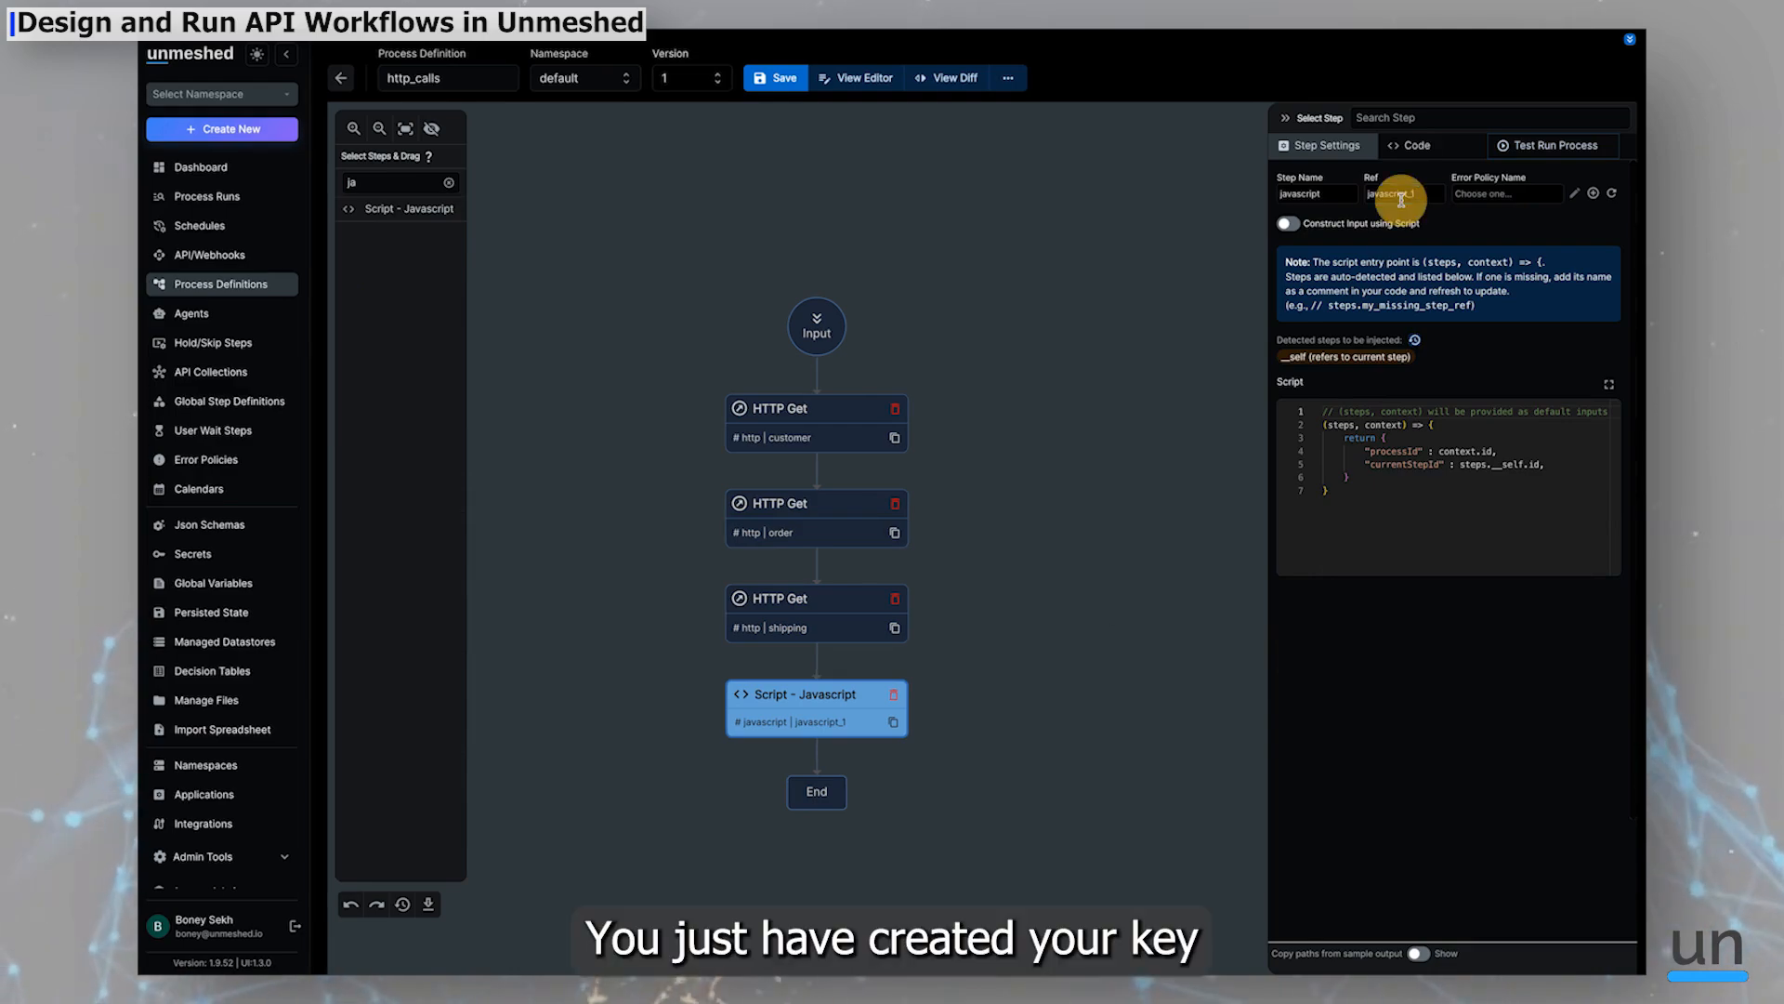
key(ctrl+a)
text(assem)
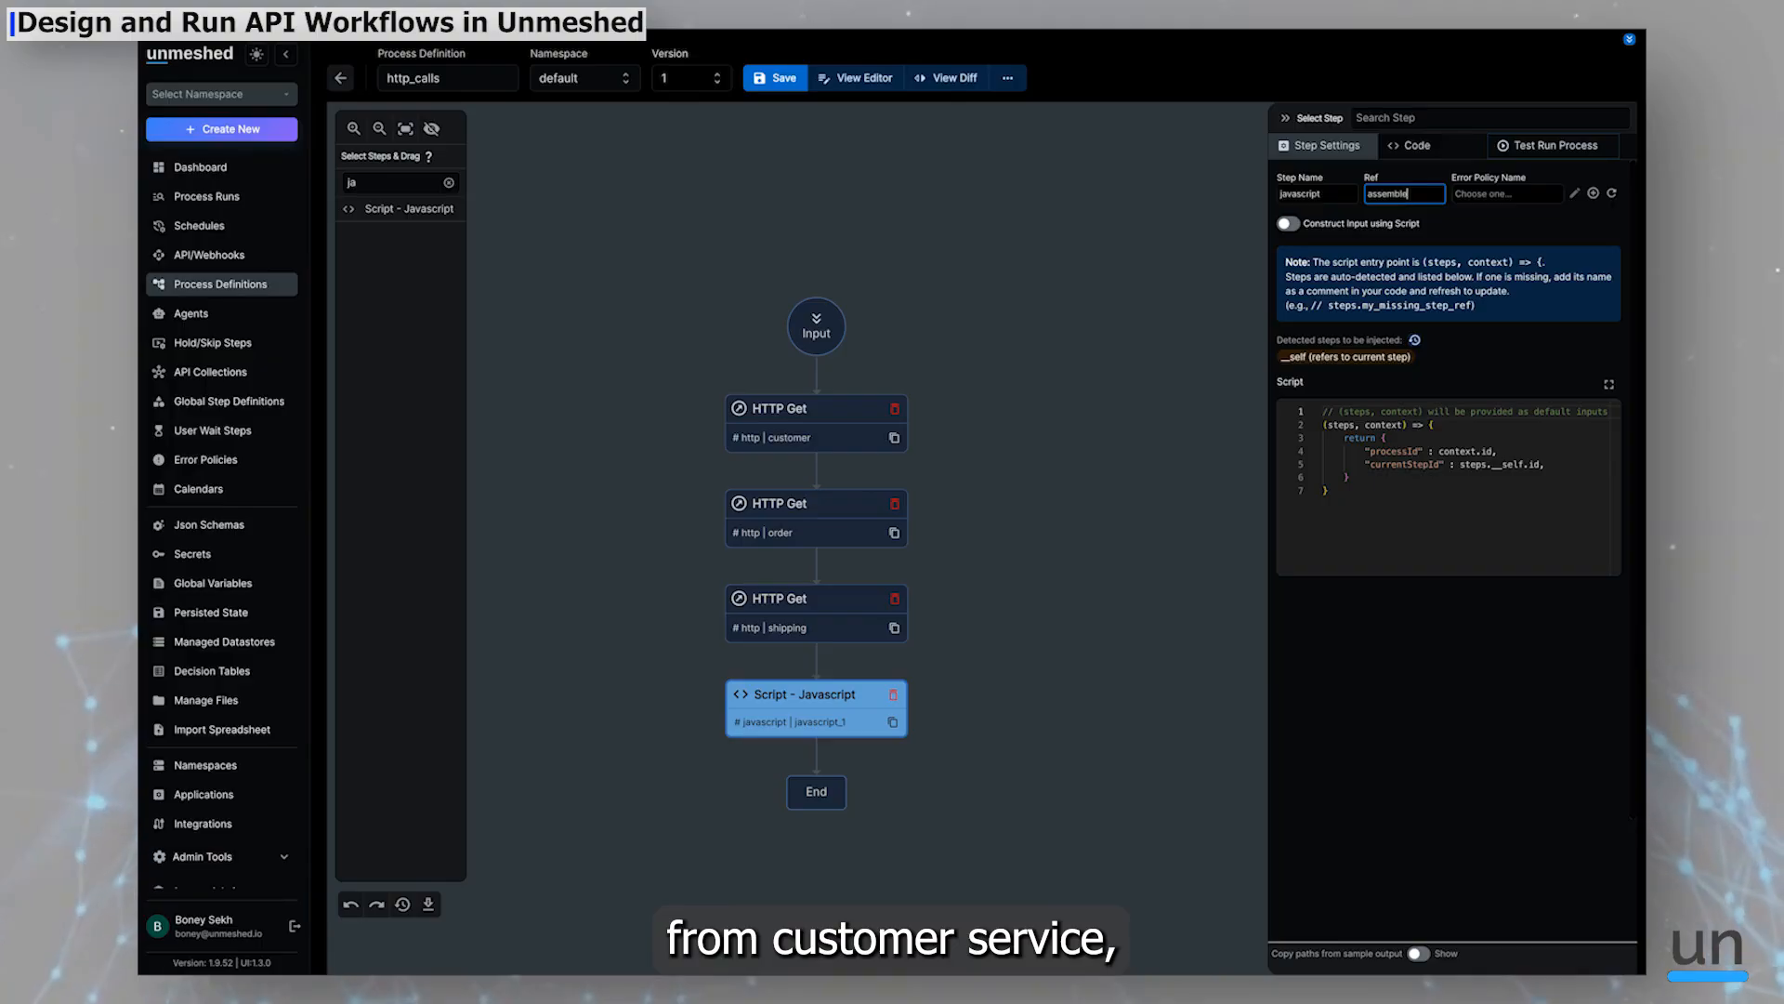
text(ble)
key(Tab)
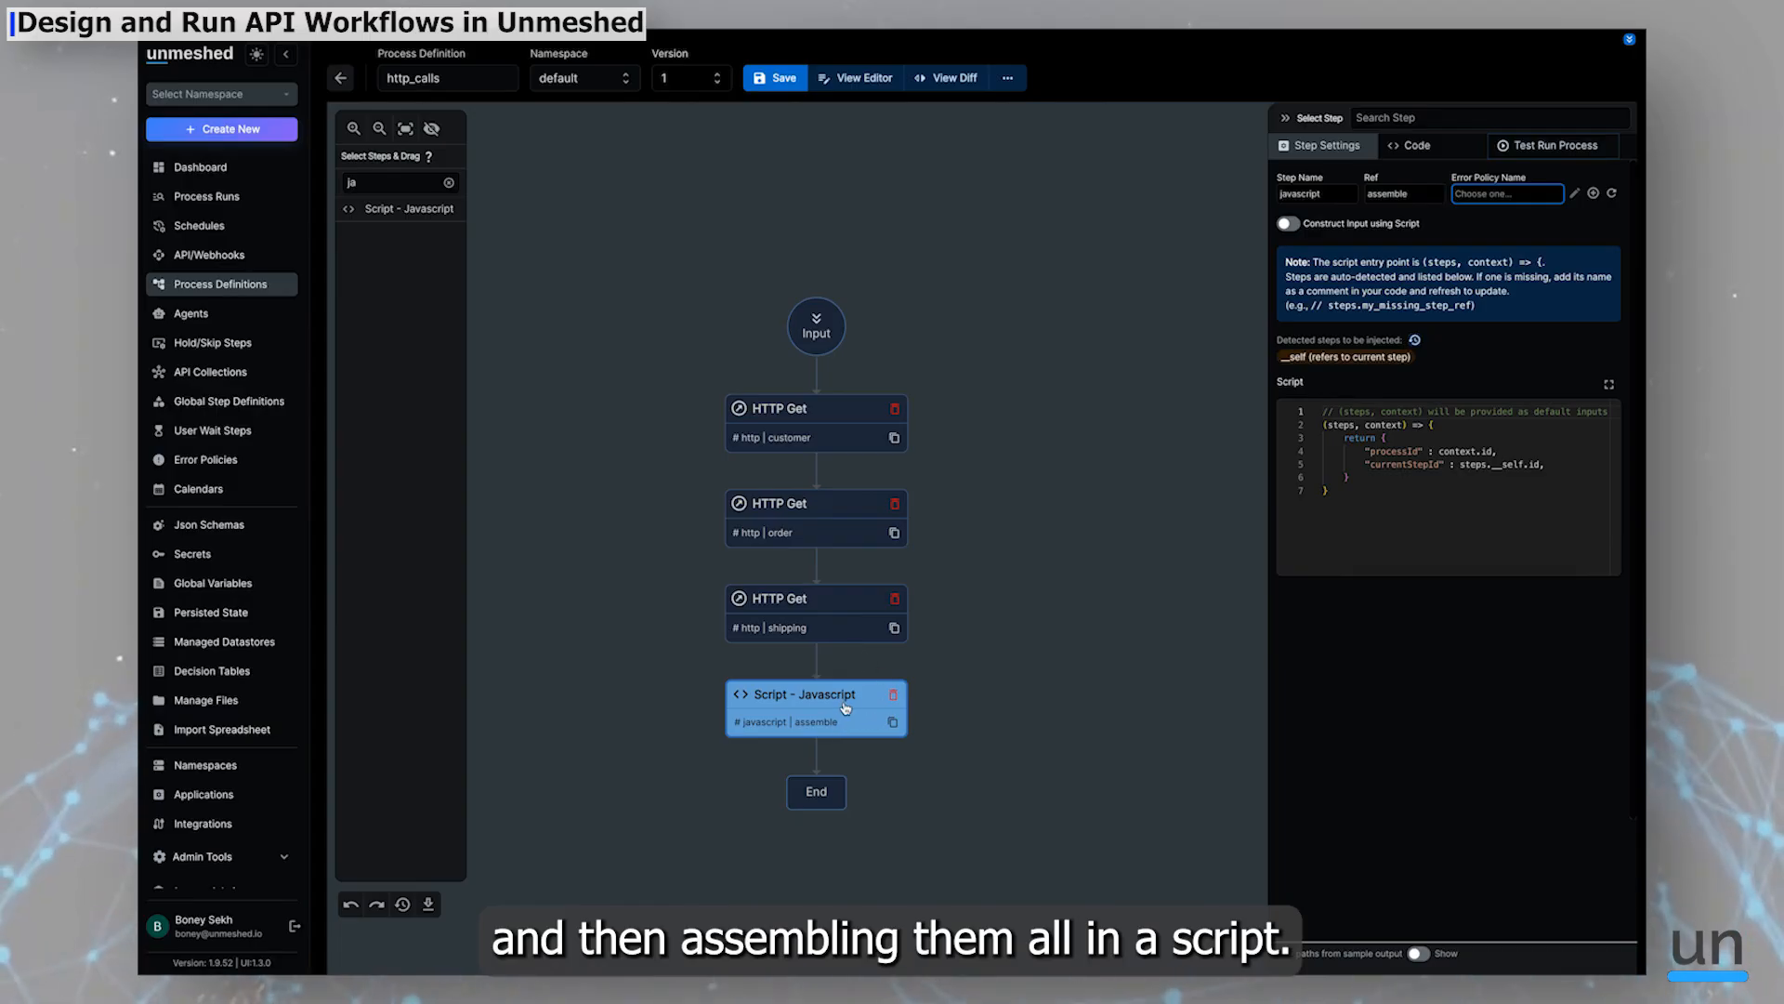
Save the process definition, confirming the save from the diff view
click(764, 78)
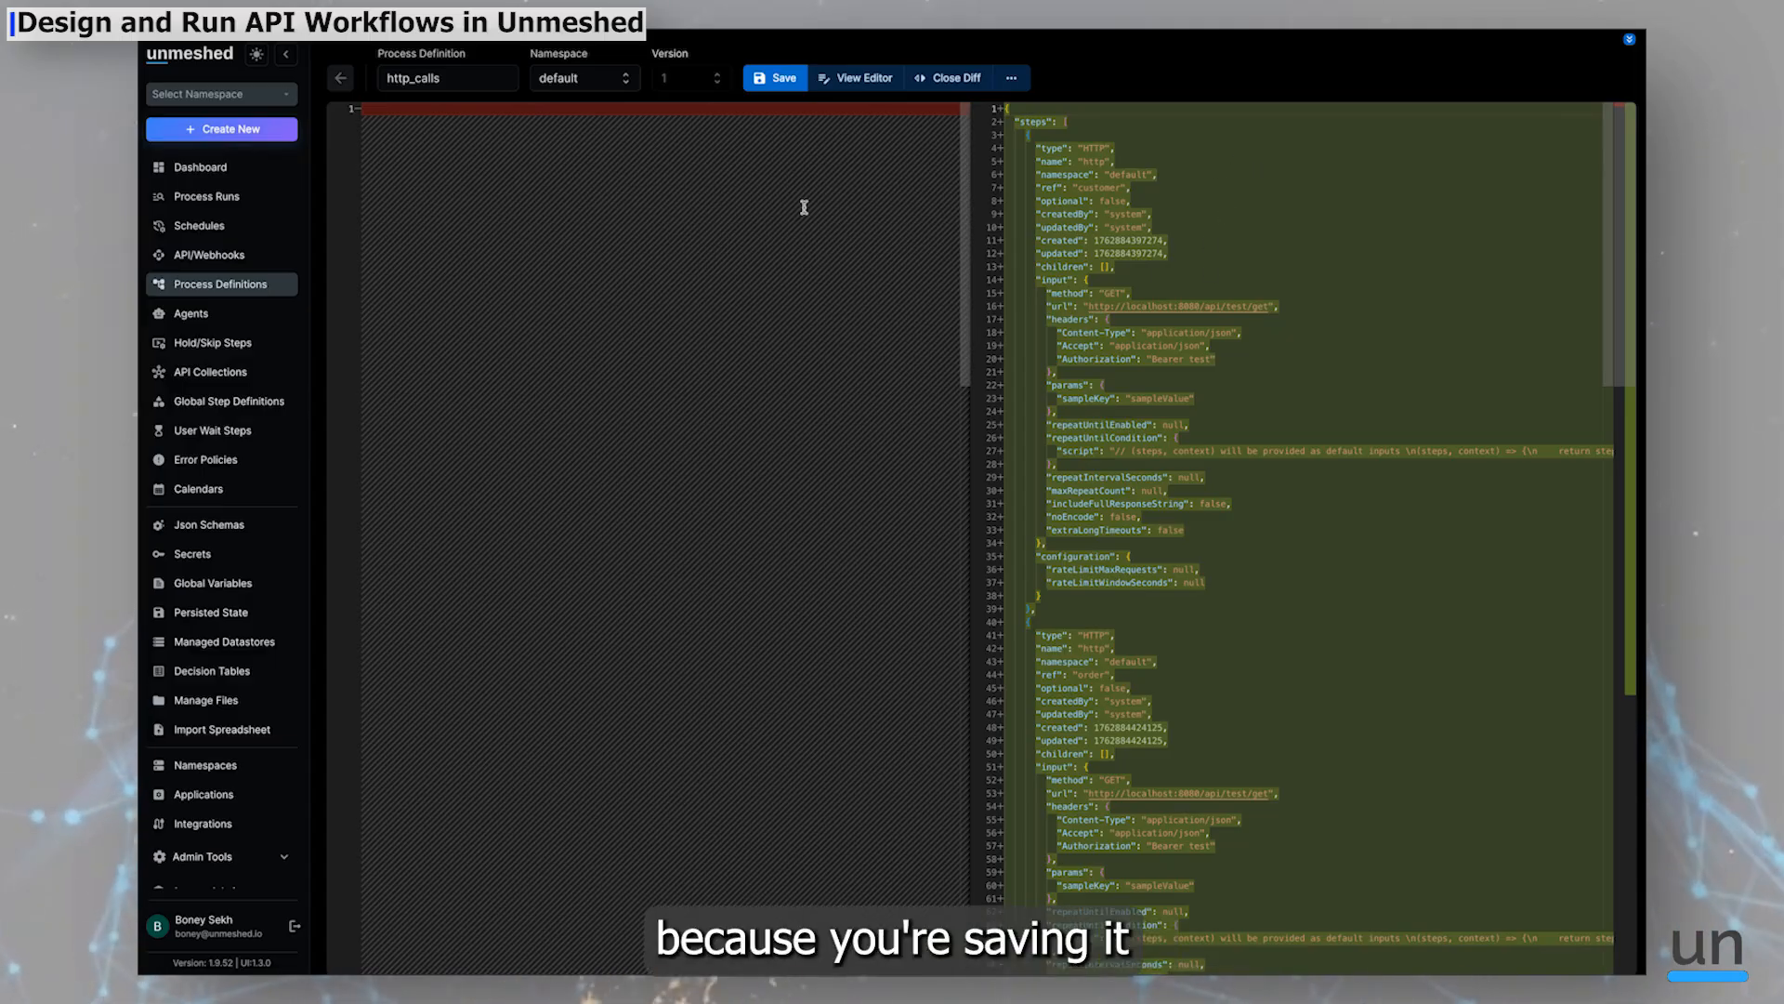
click(778, 78)
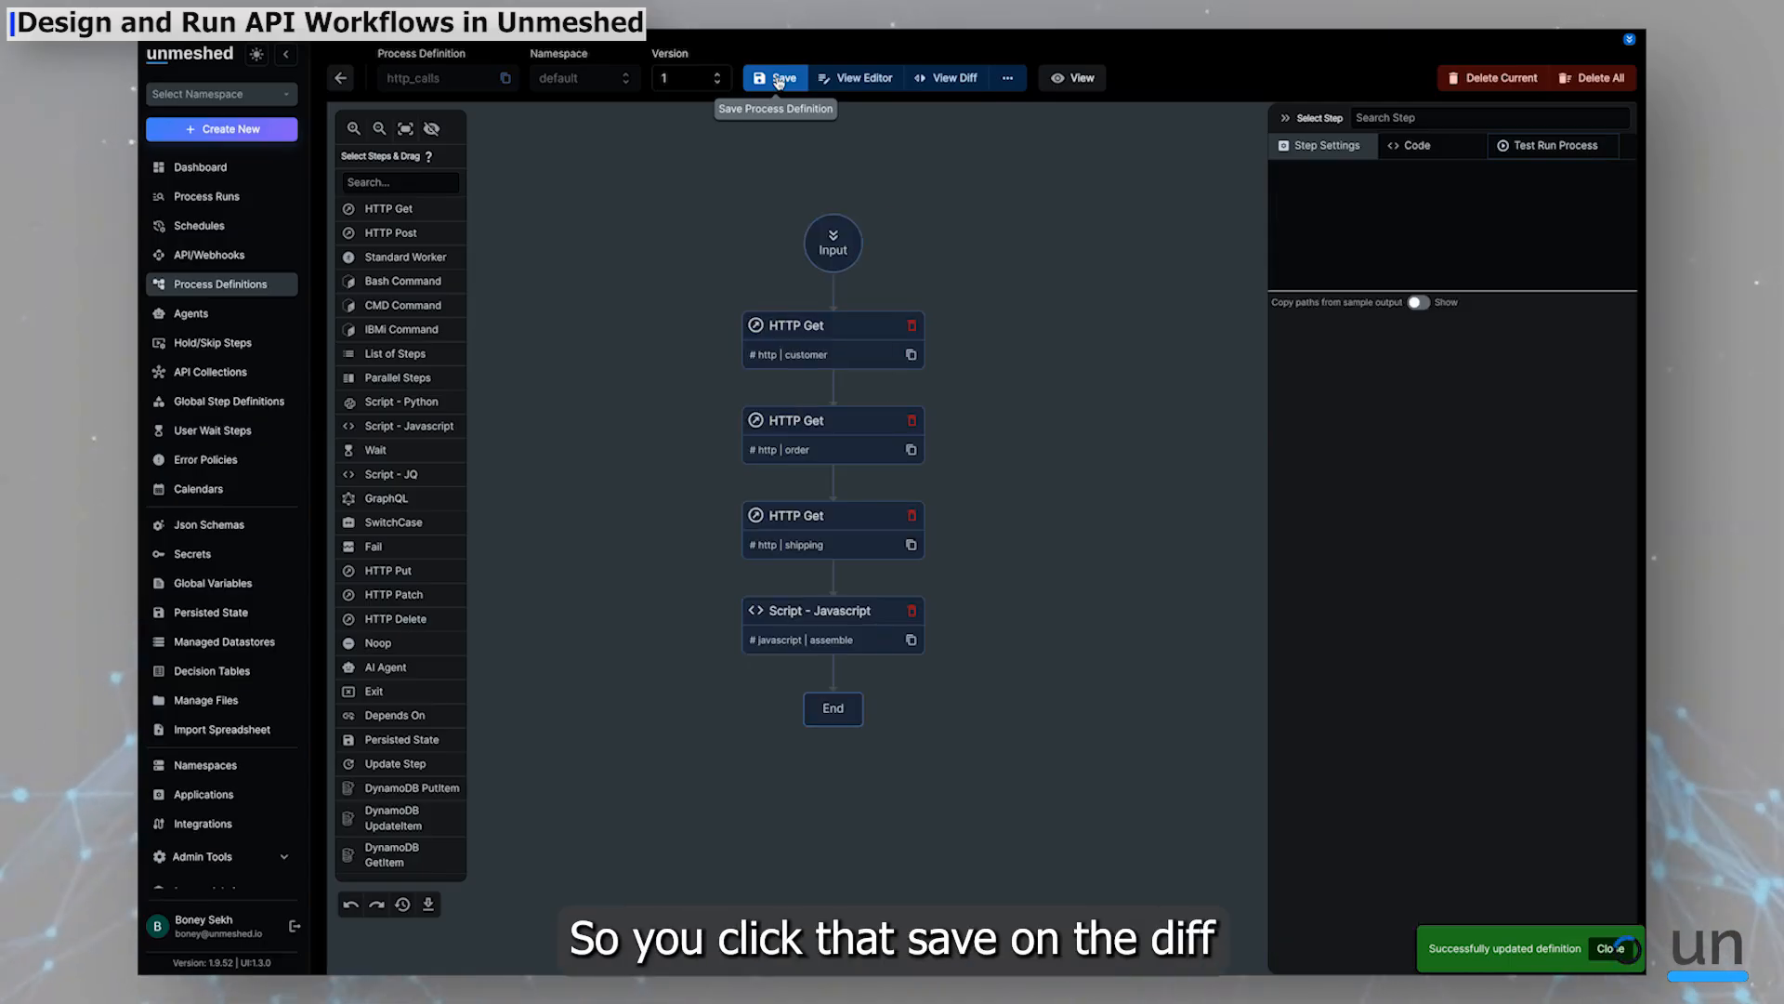
Rename the script step to jsassemble
drag(844, 614, 847, 640)
click(798, 636)
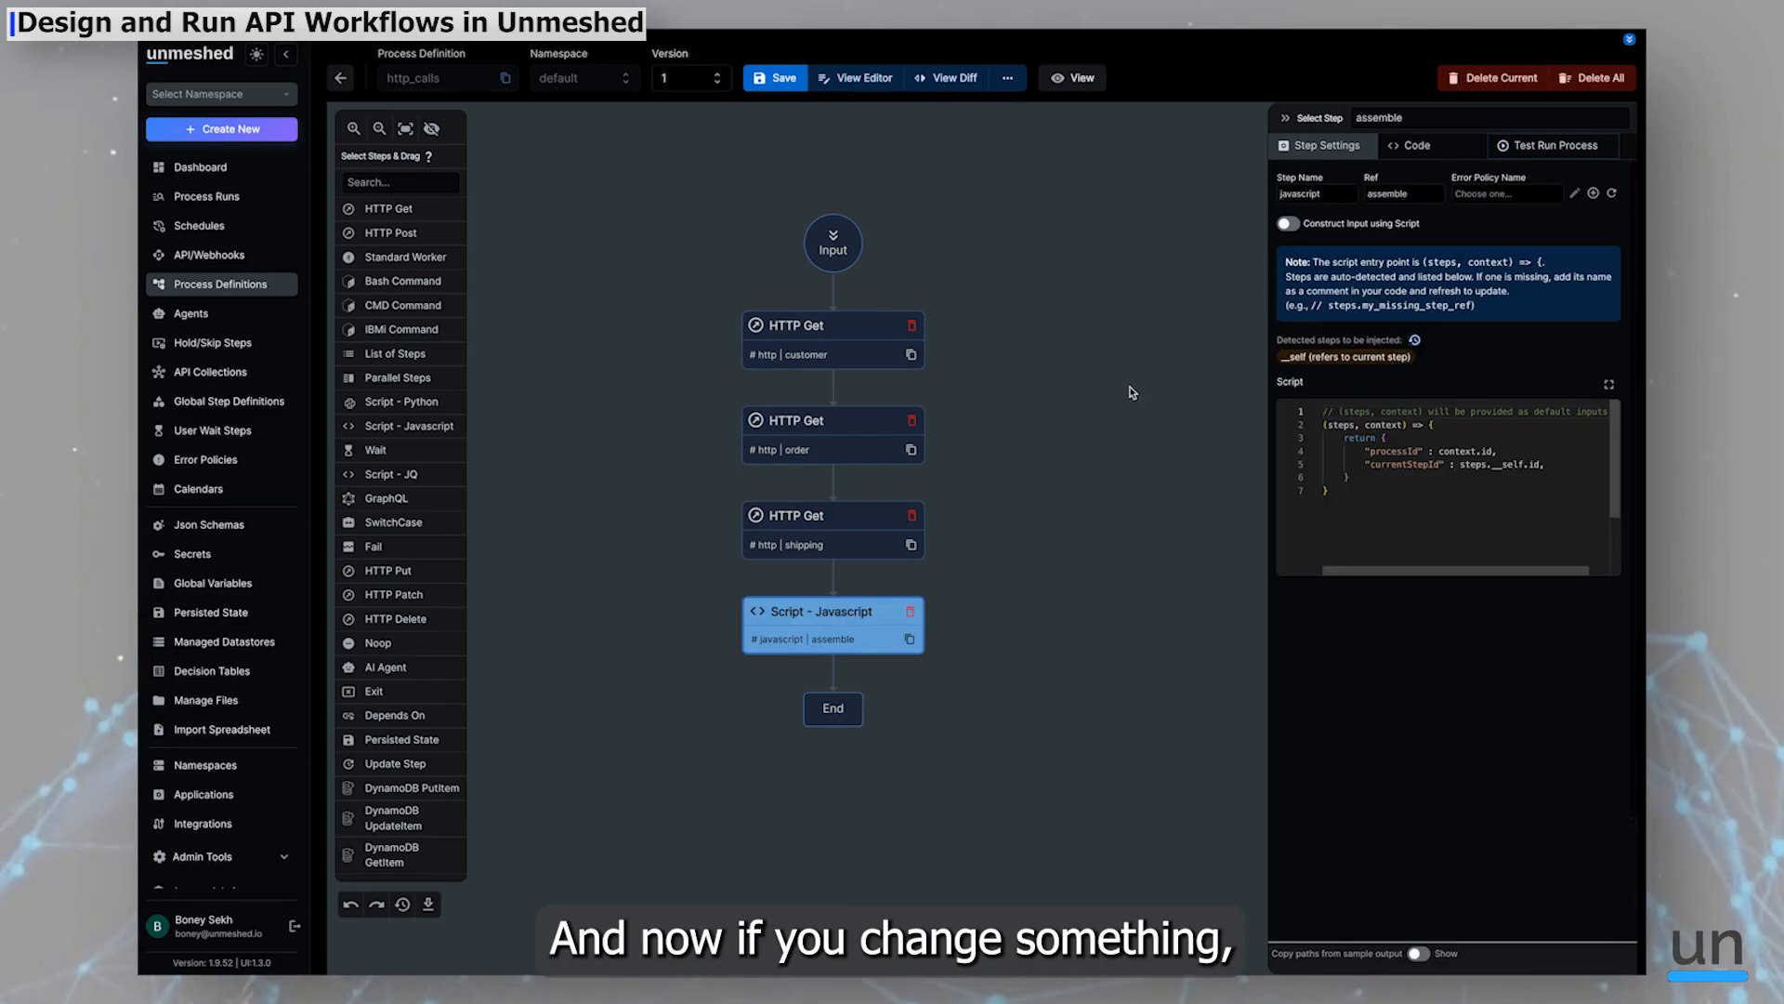
double_click(1299, 194)
text(jsassem)
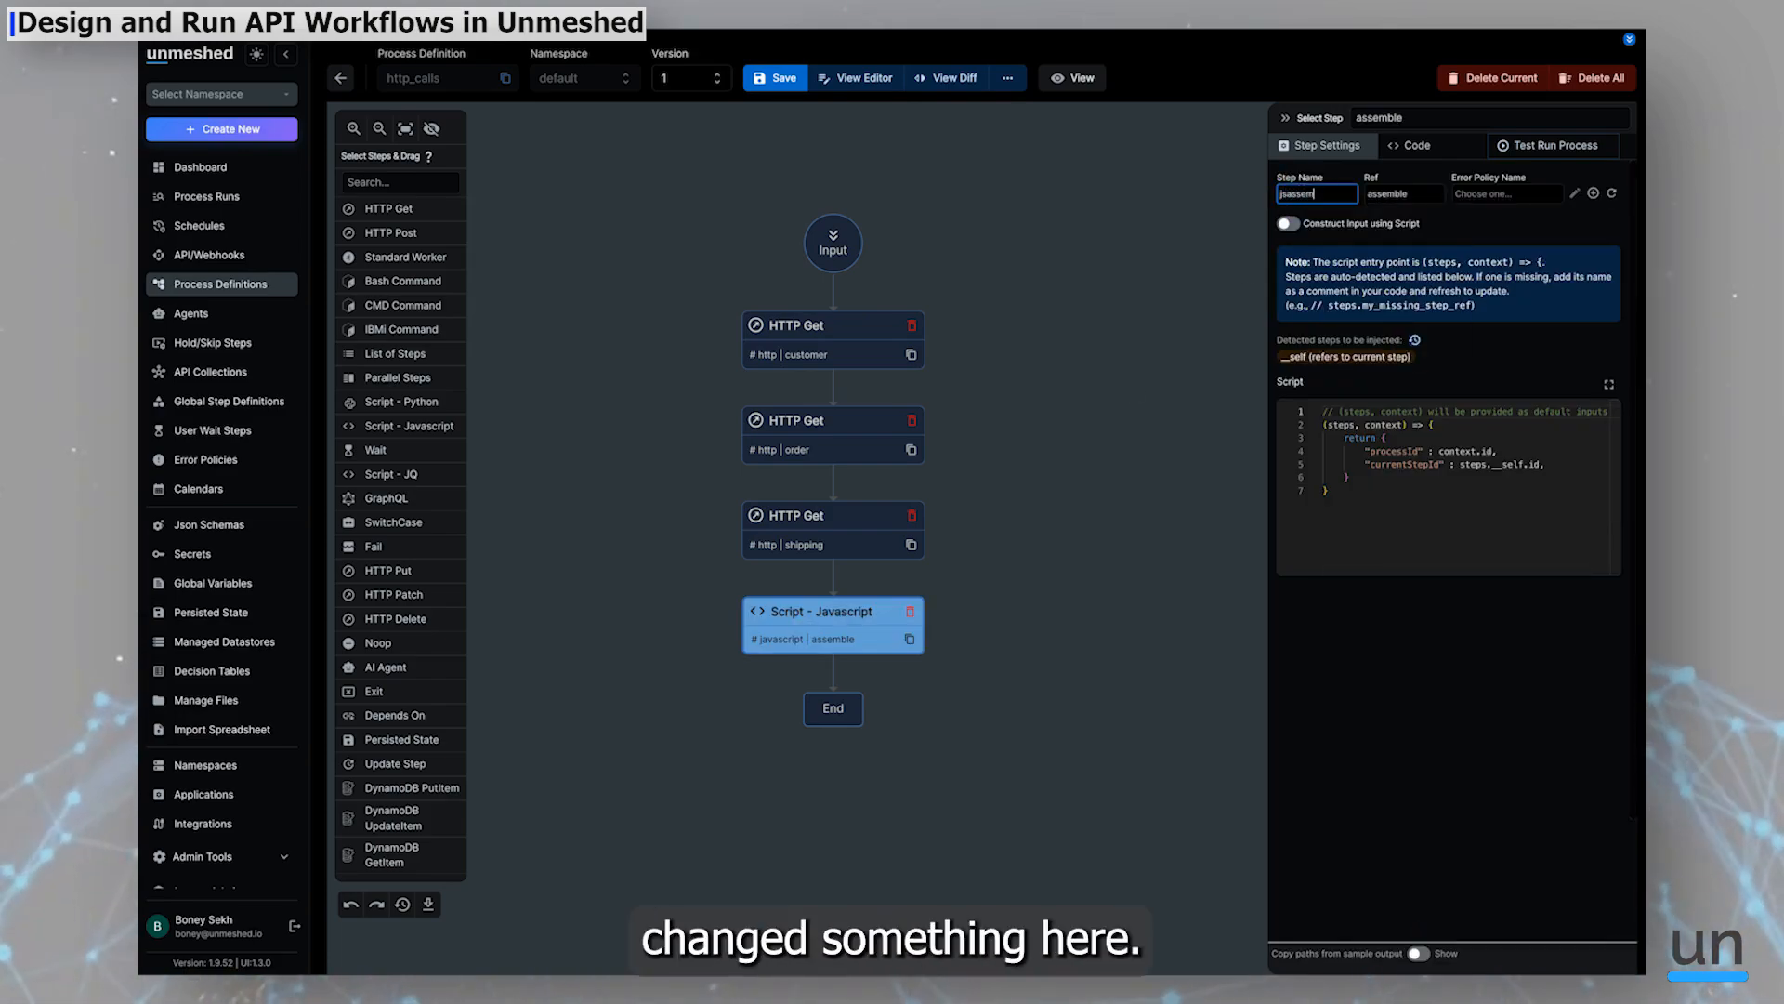
text(ble)
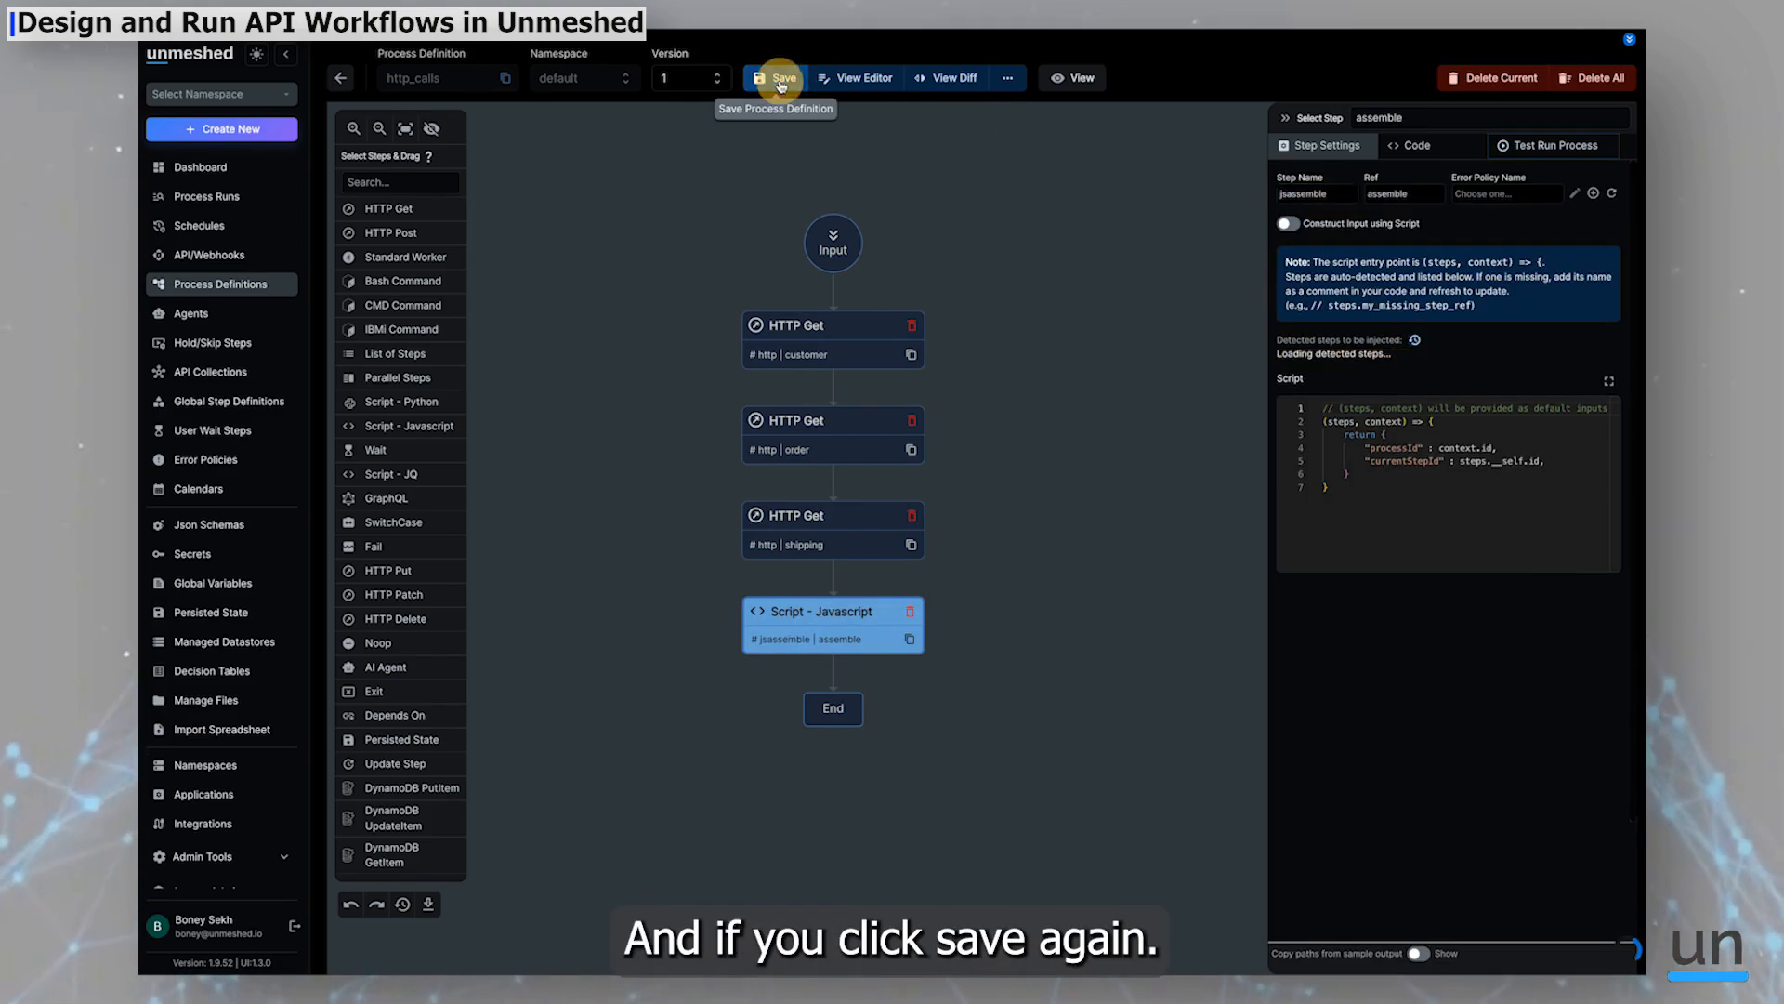
Save the definition again after scrolling through the diff of the step name change
click(775, 78)
scroll(746, 554, down, 10)
scroll(746, 554, down, 6)
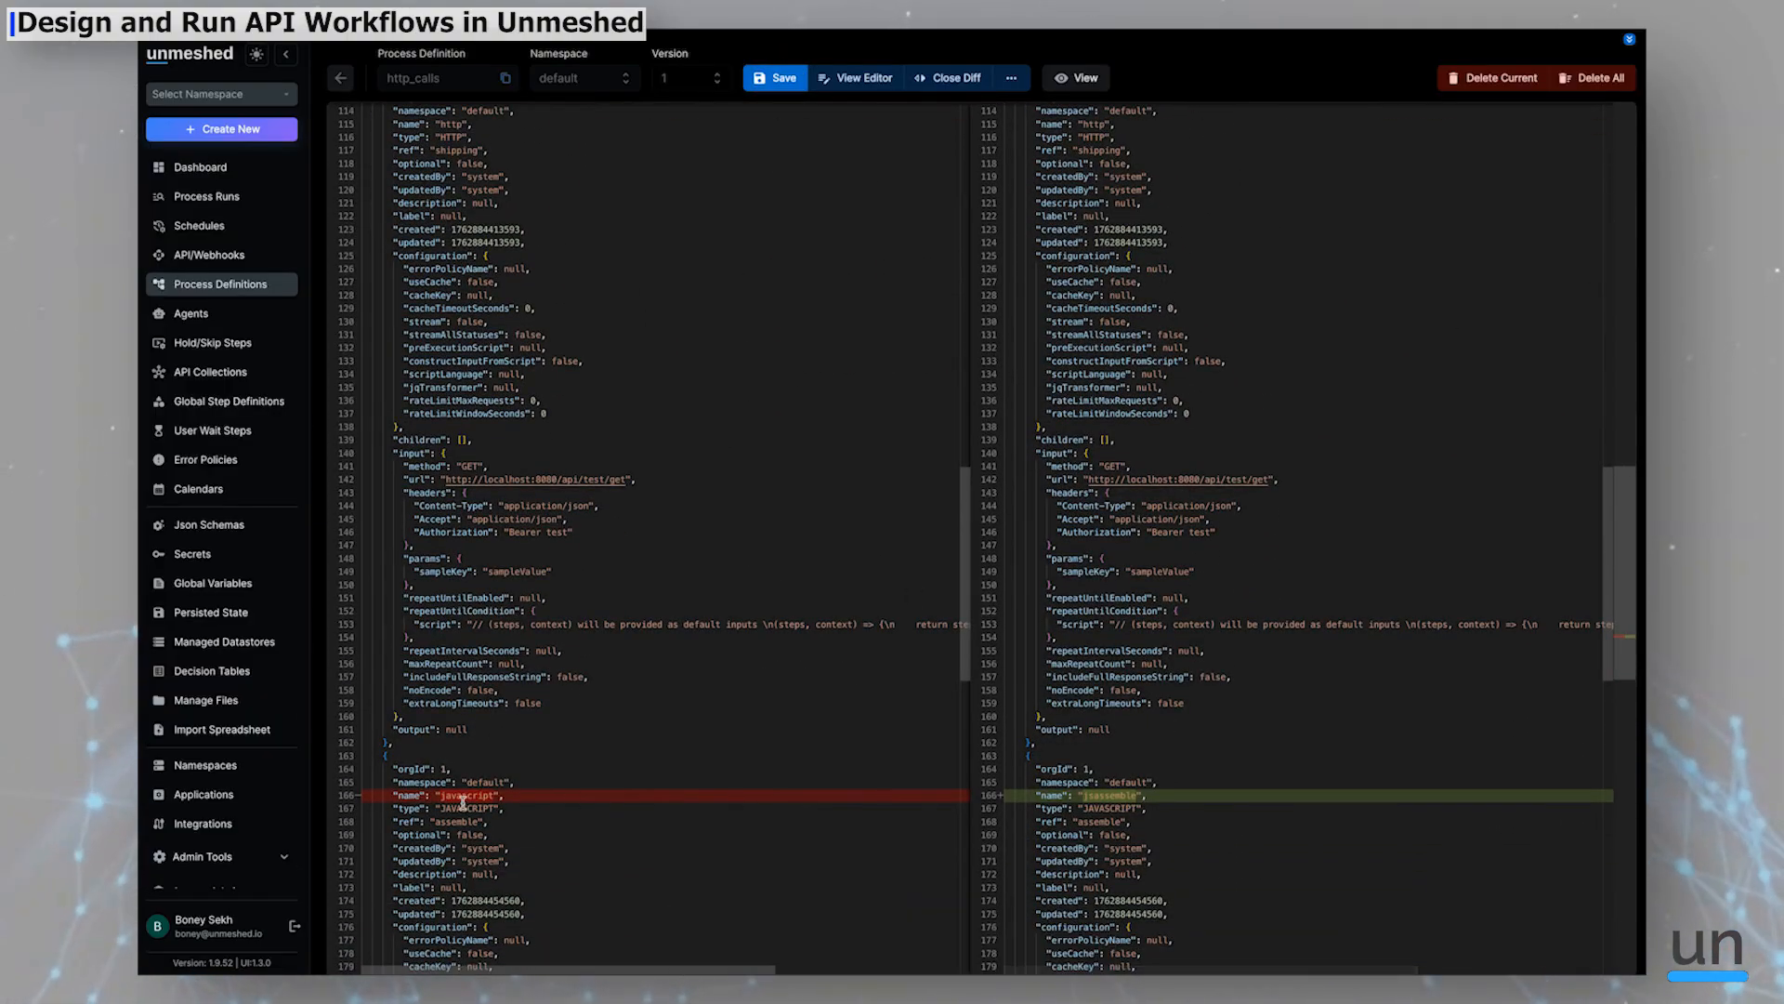
scroll(1059, 790, down, 5)
scroll(1089, 784, down, 1)
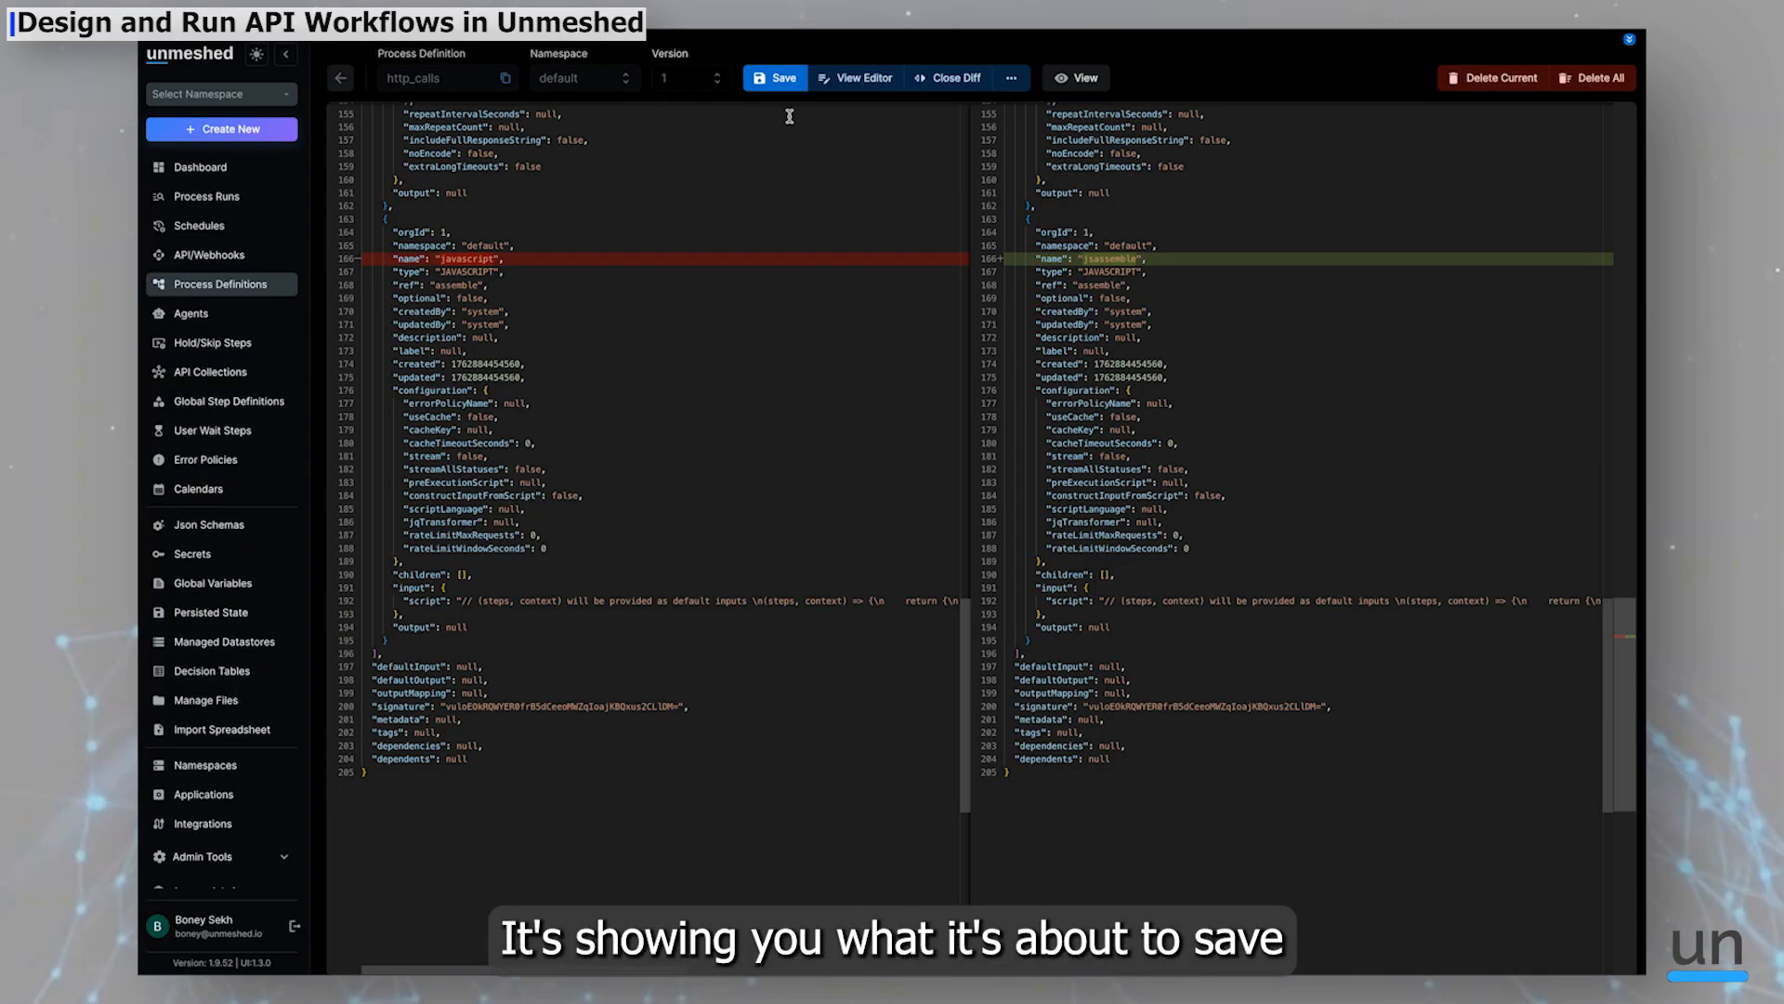
click(771, 78)
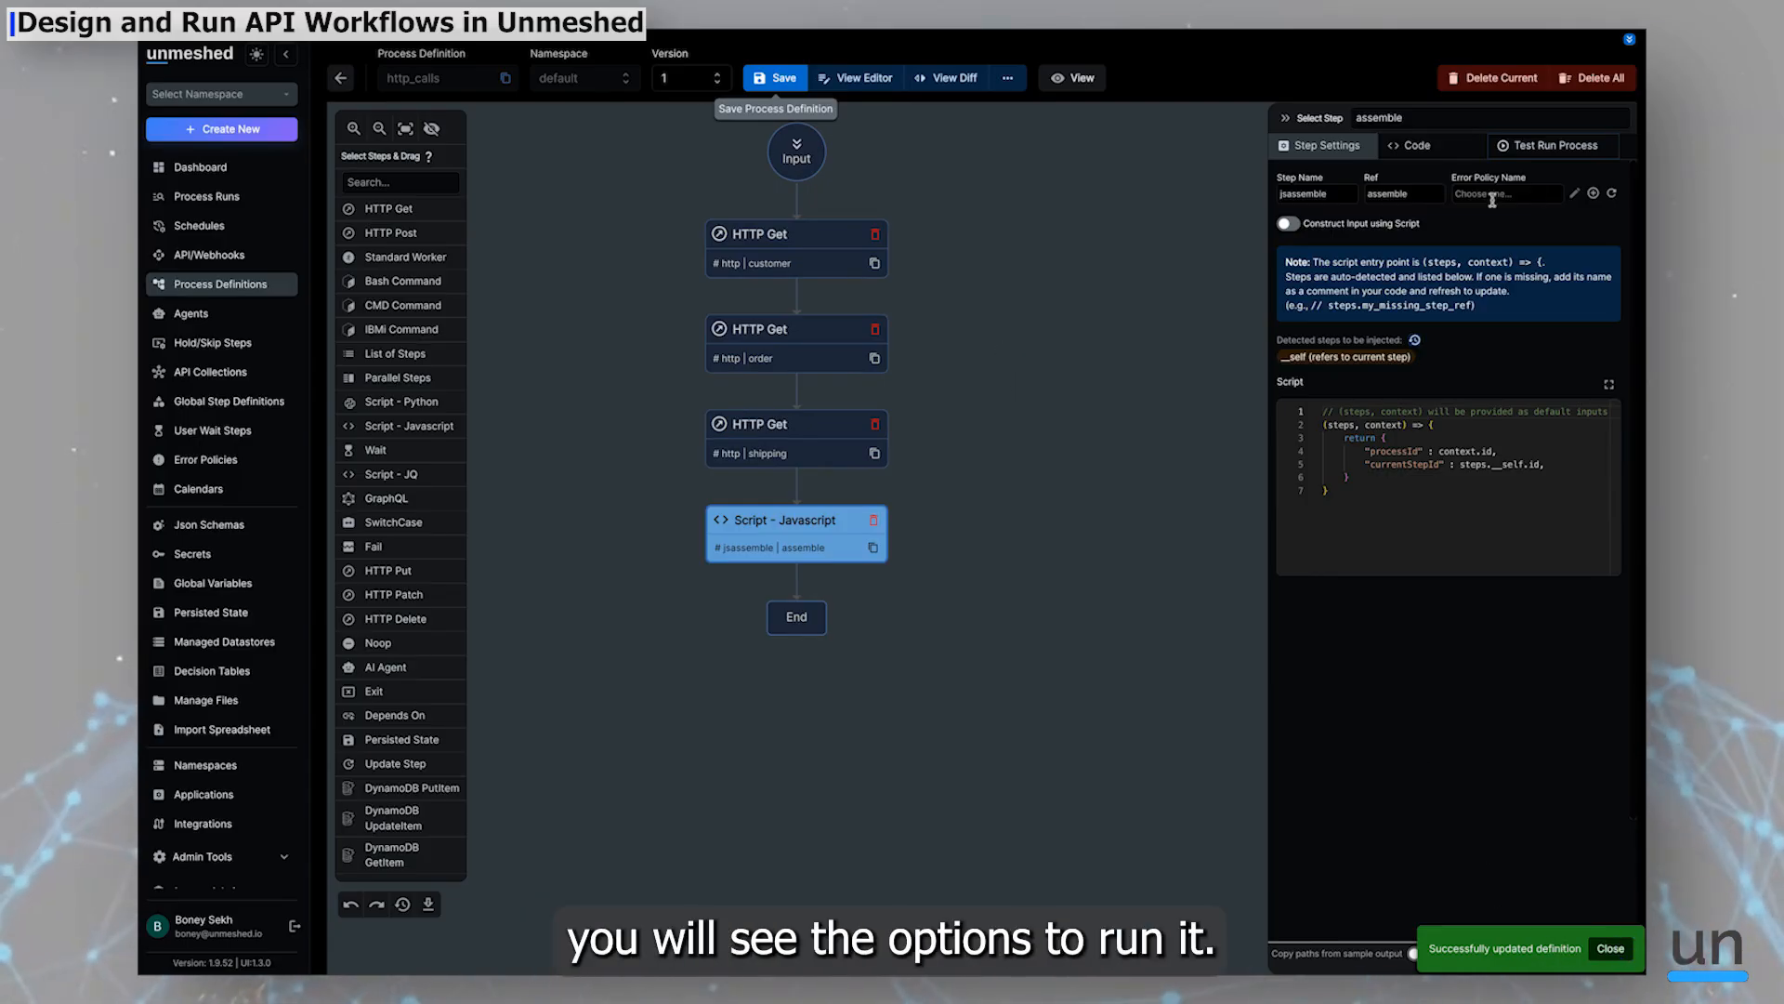
Open the test run panel, widen it, and run the process with the empty JSON input
click(1564, 155)
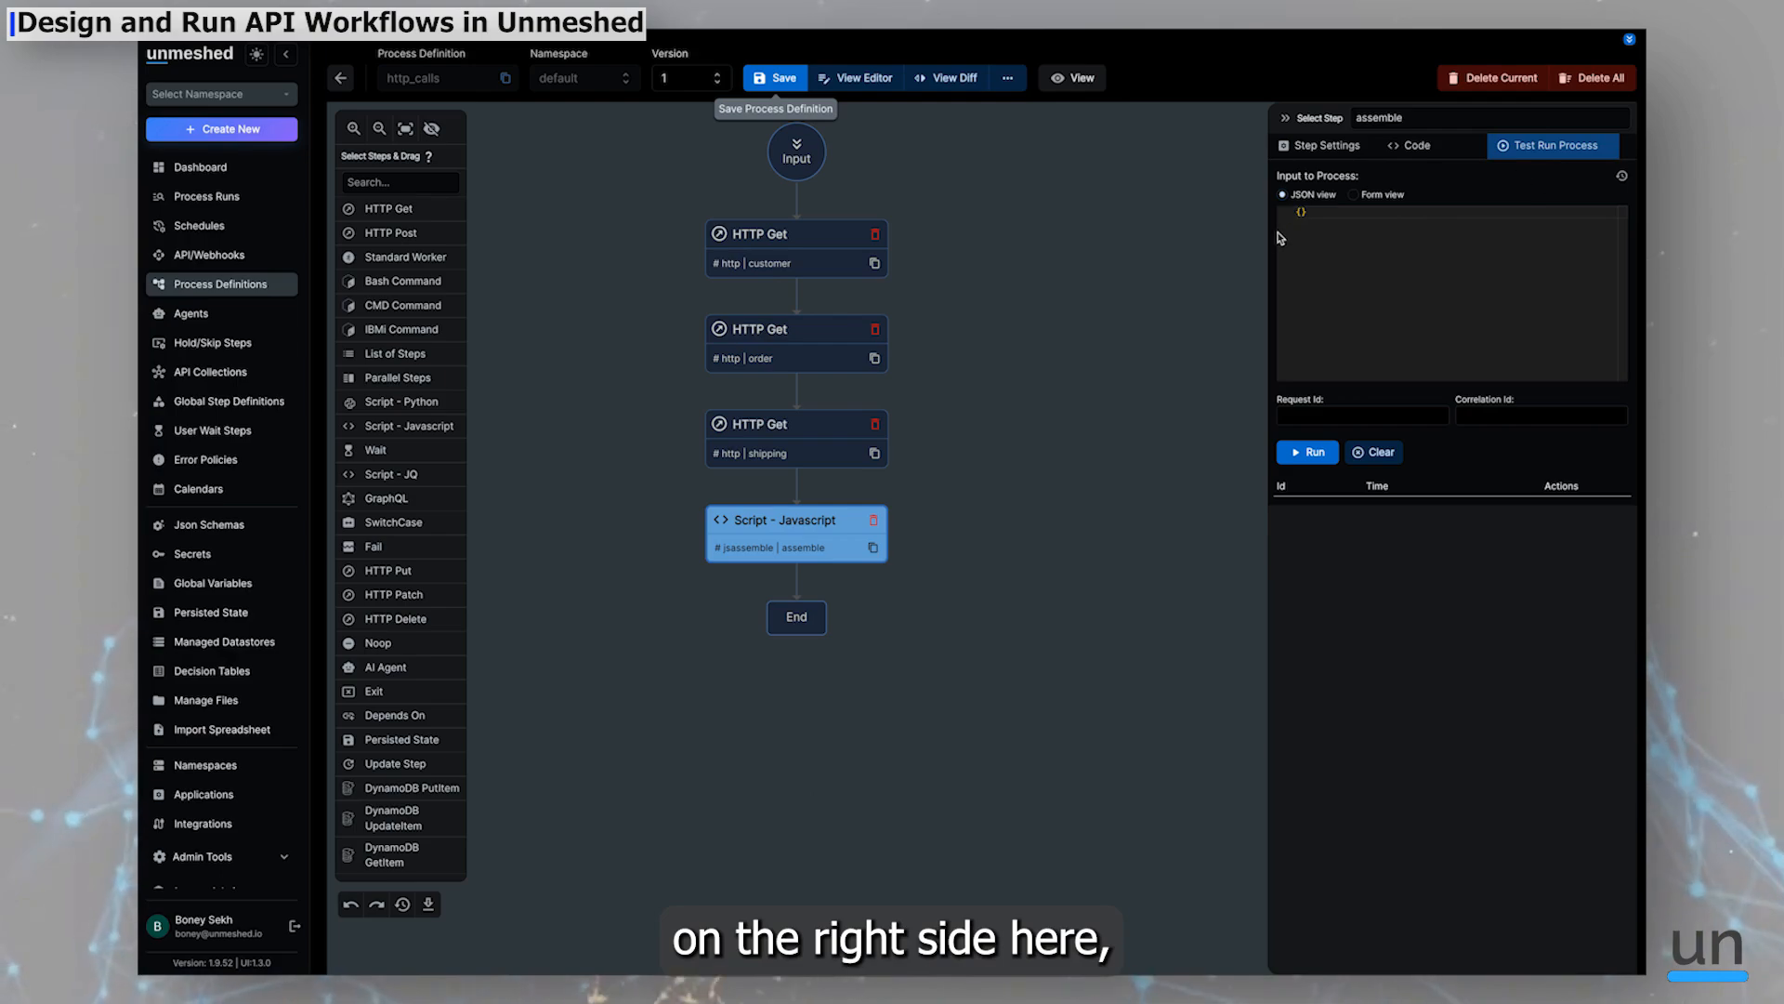
drag(1270, 239, 1188, 239)
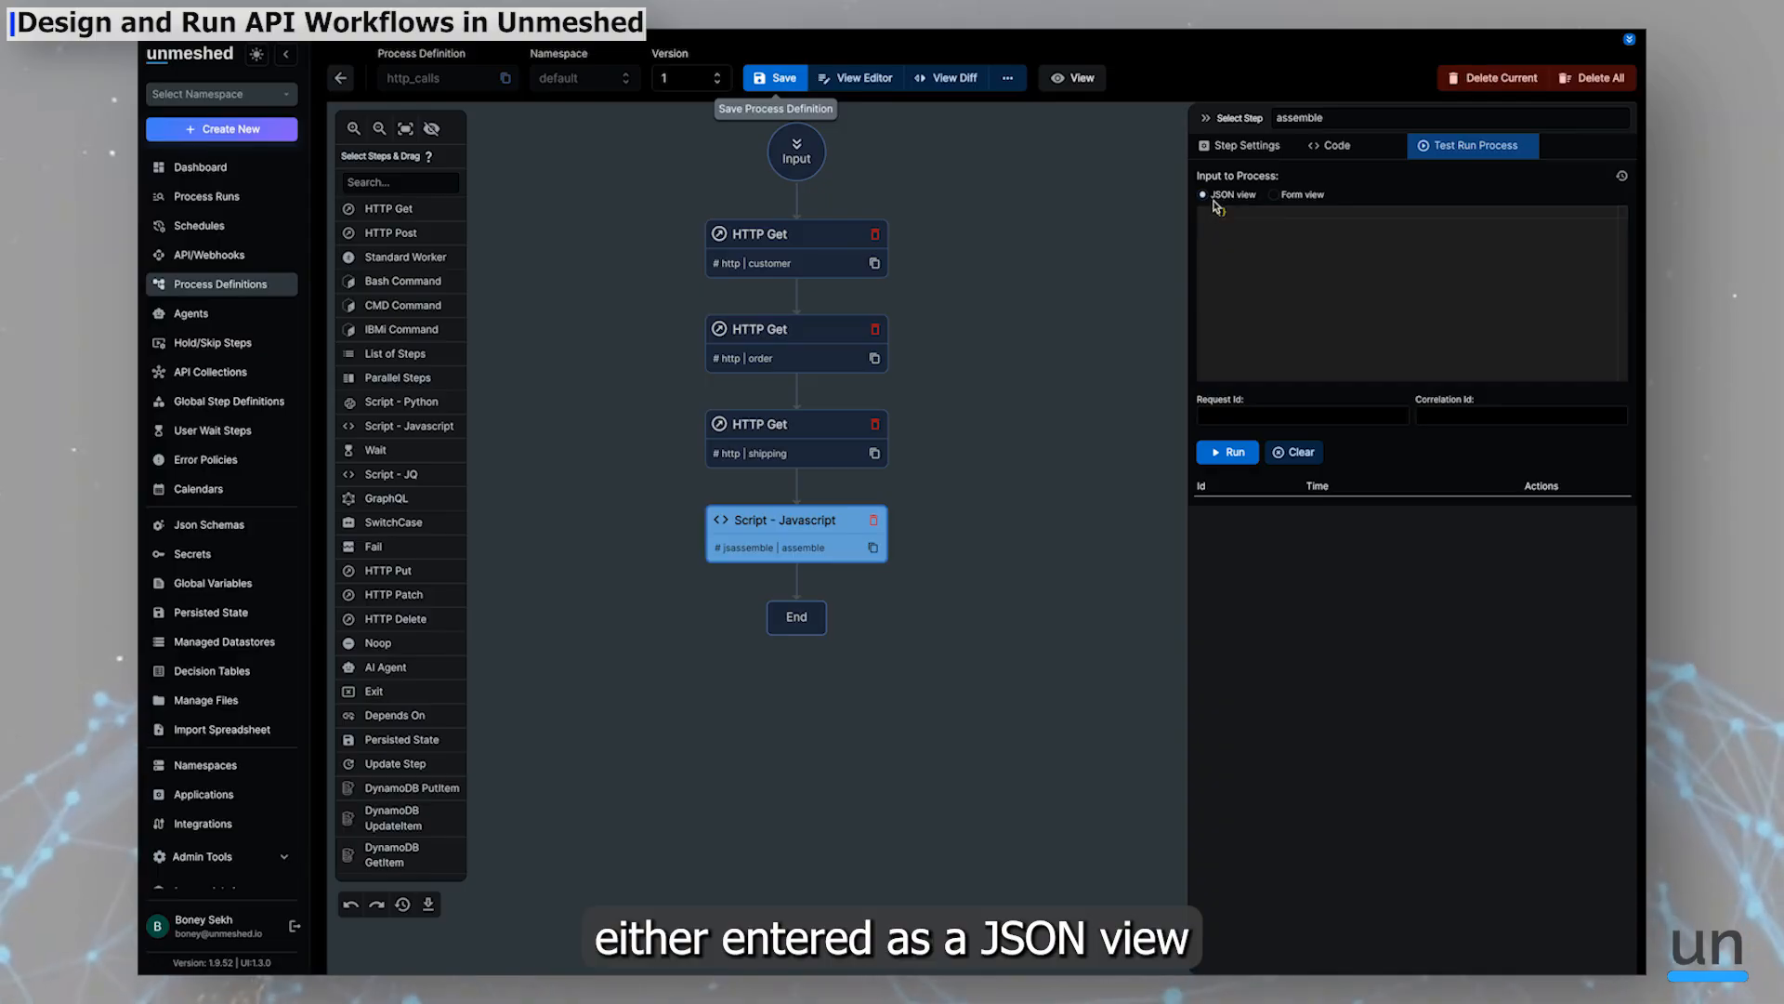
click(1276, 196)
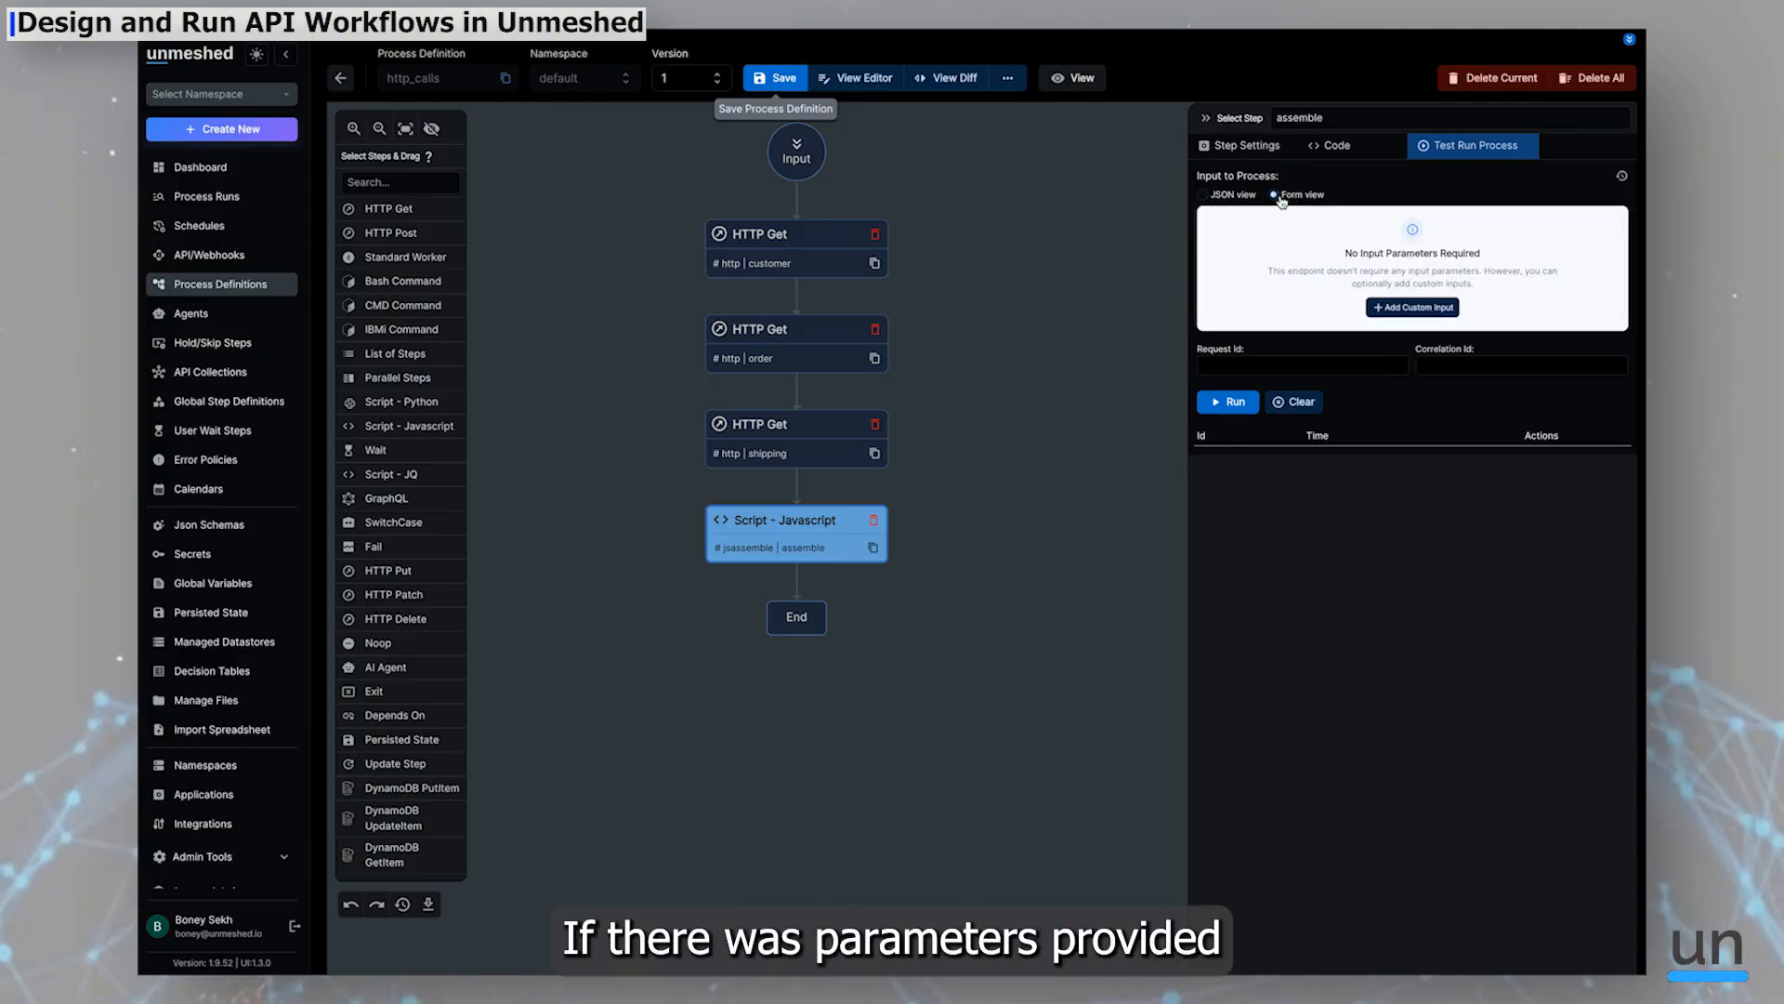
click(1231, 195)
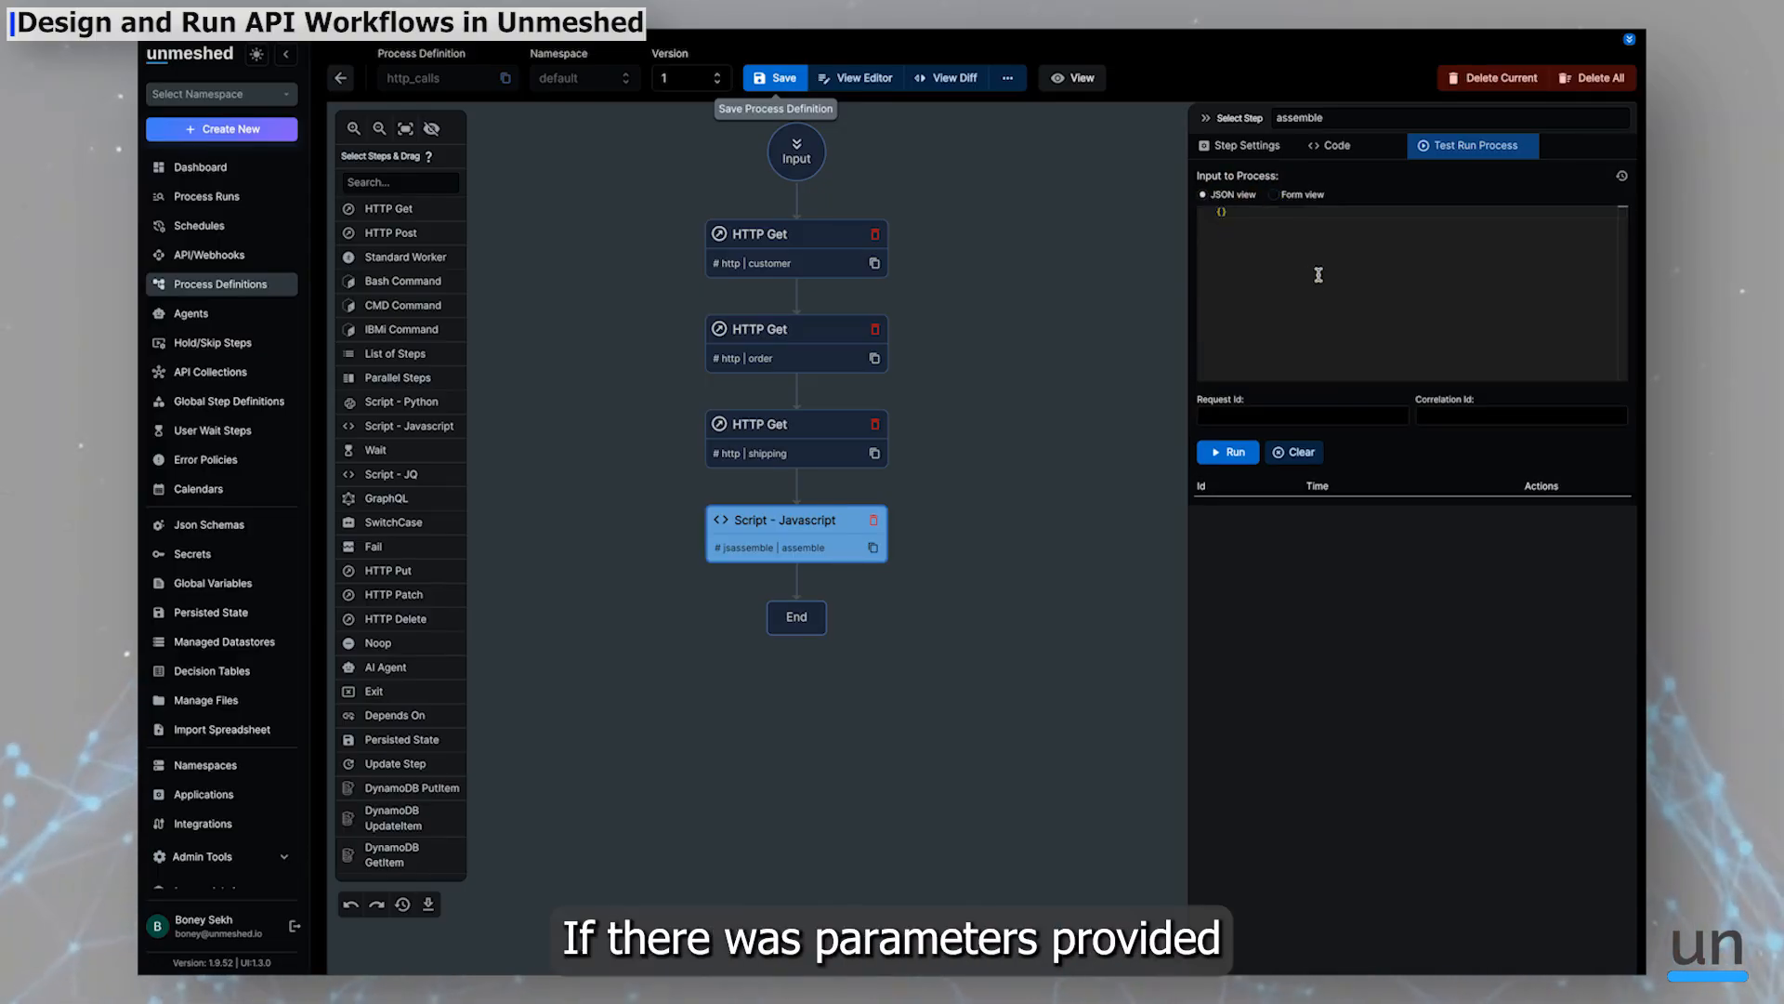
click(1232, 453)
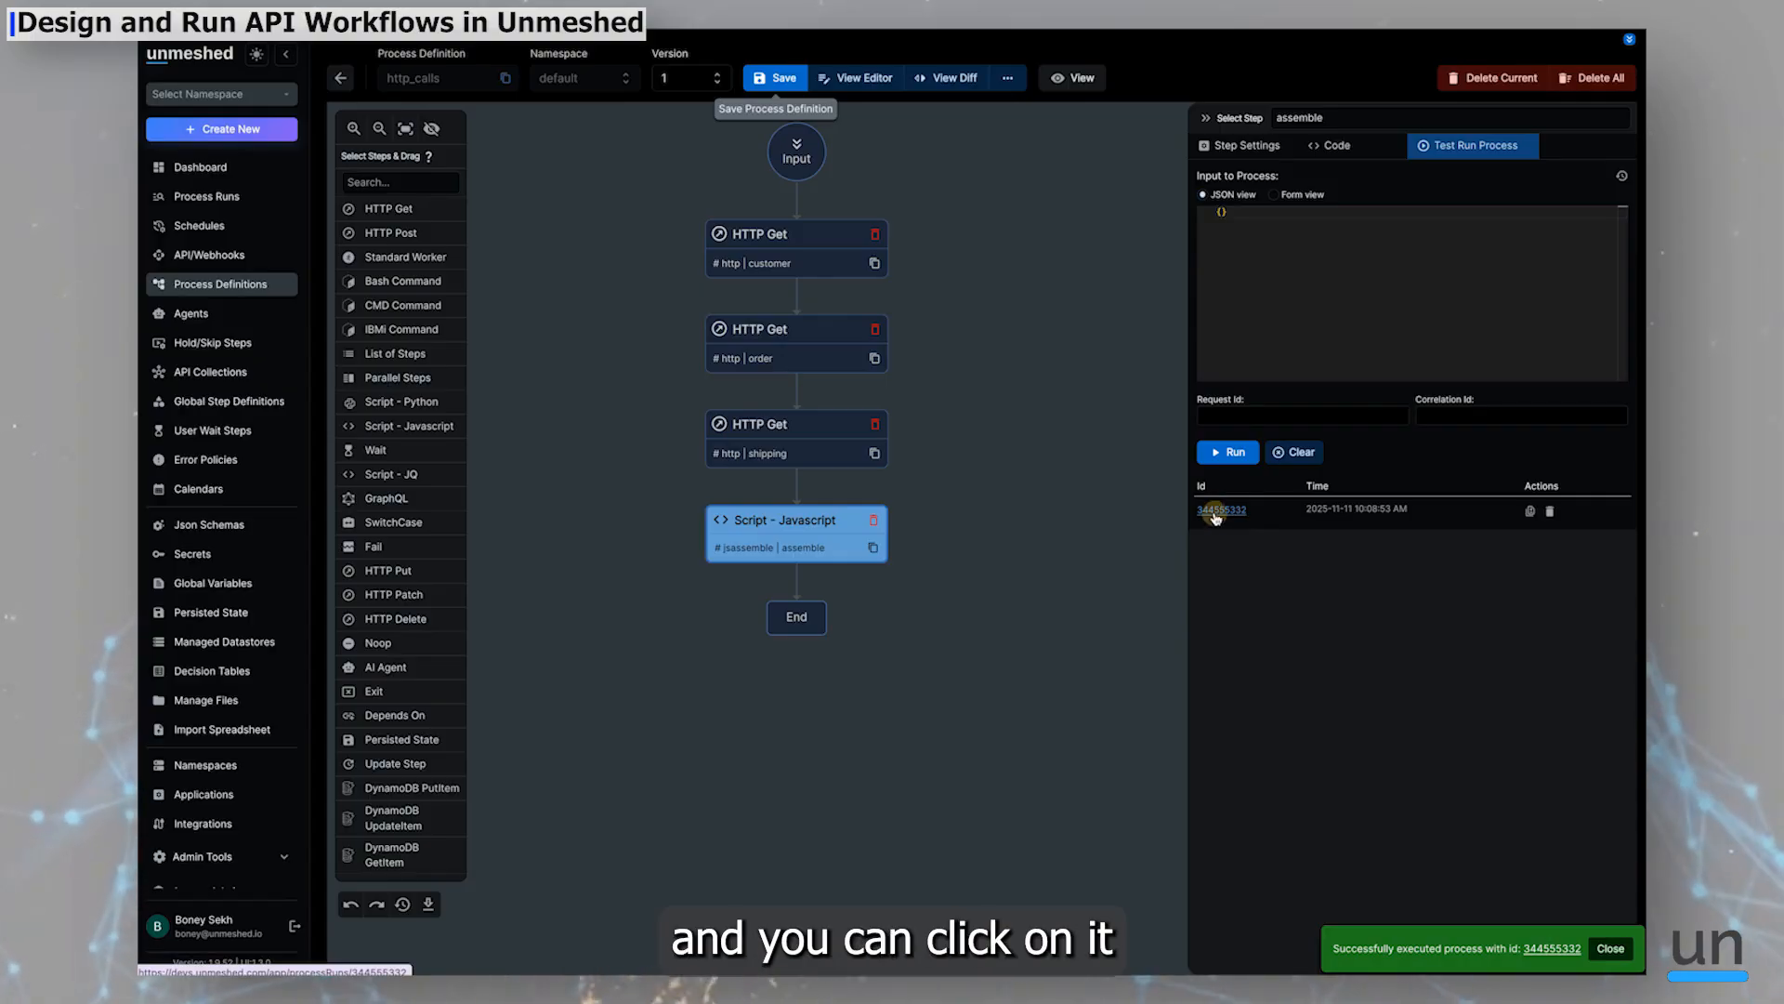
Open the finished run and switch to its timeline
click(1213, 511)
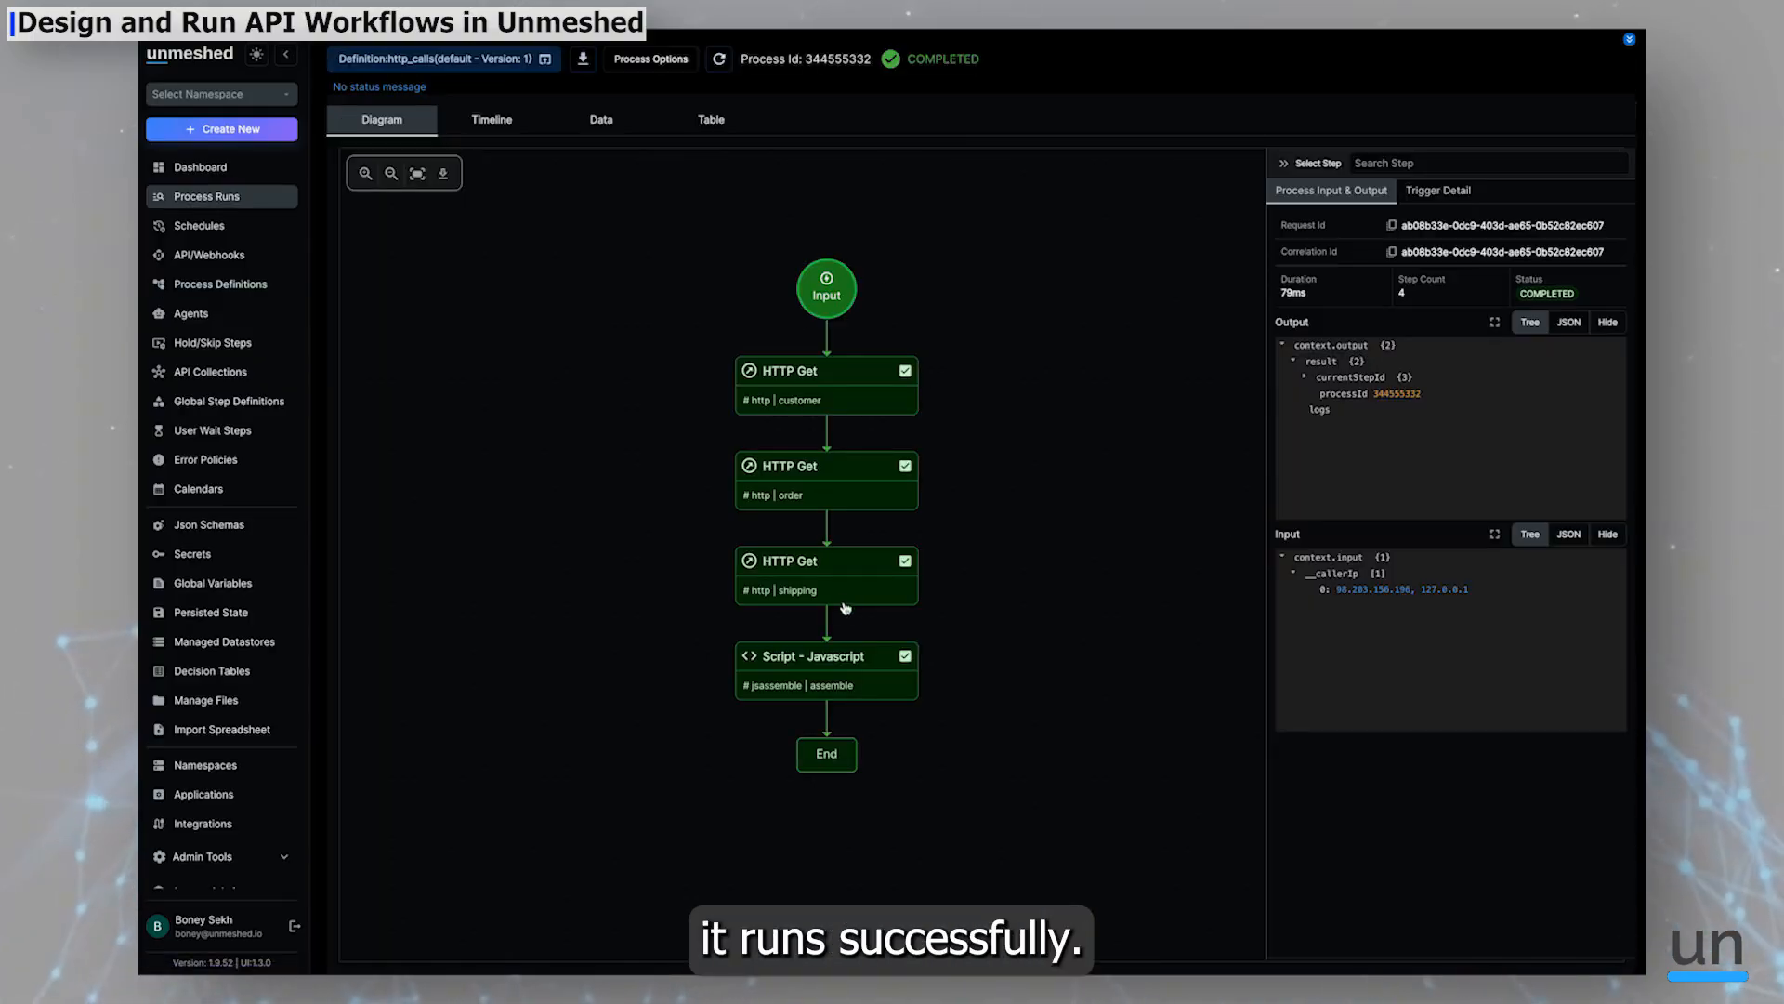
click(495, 121)
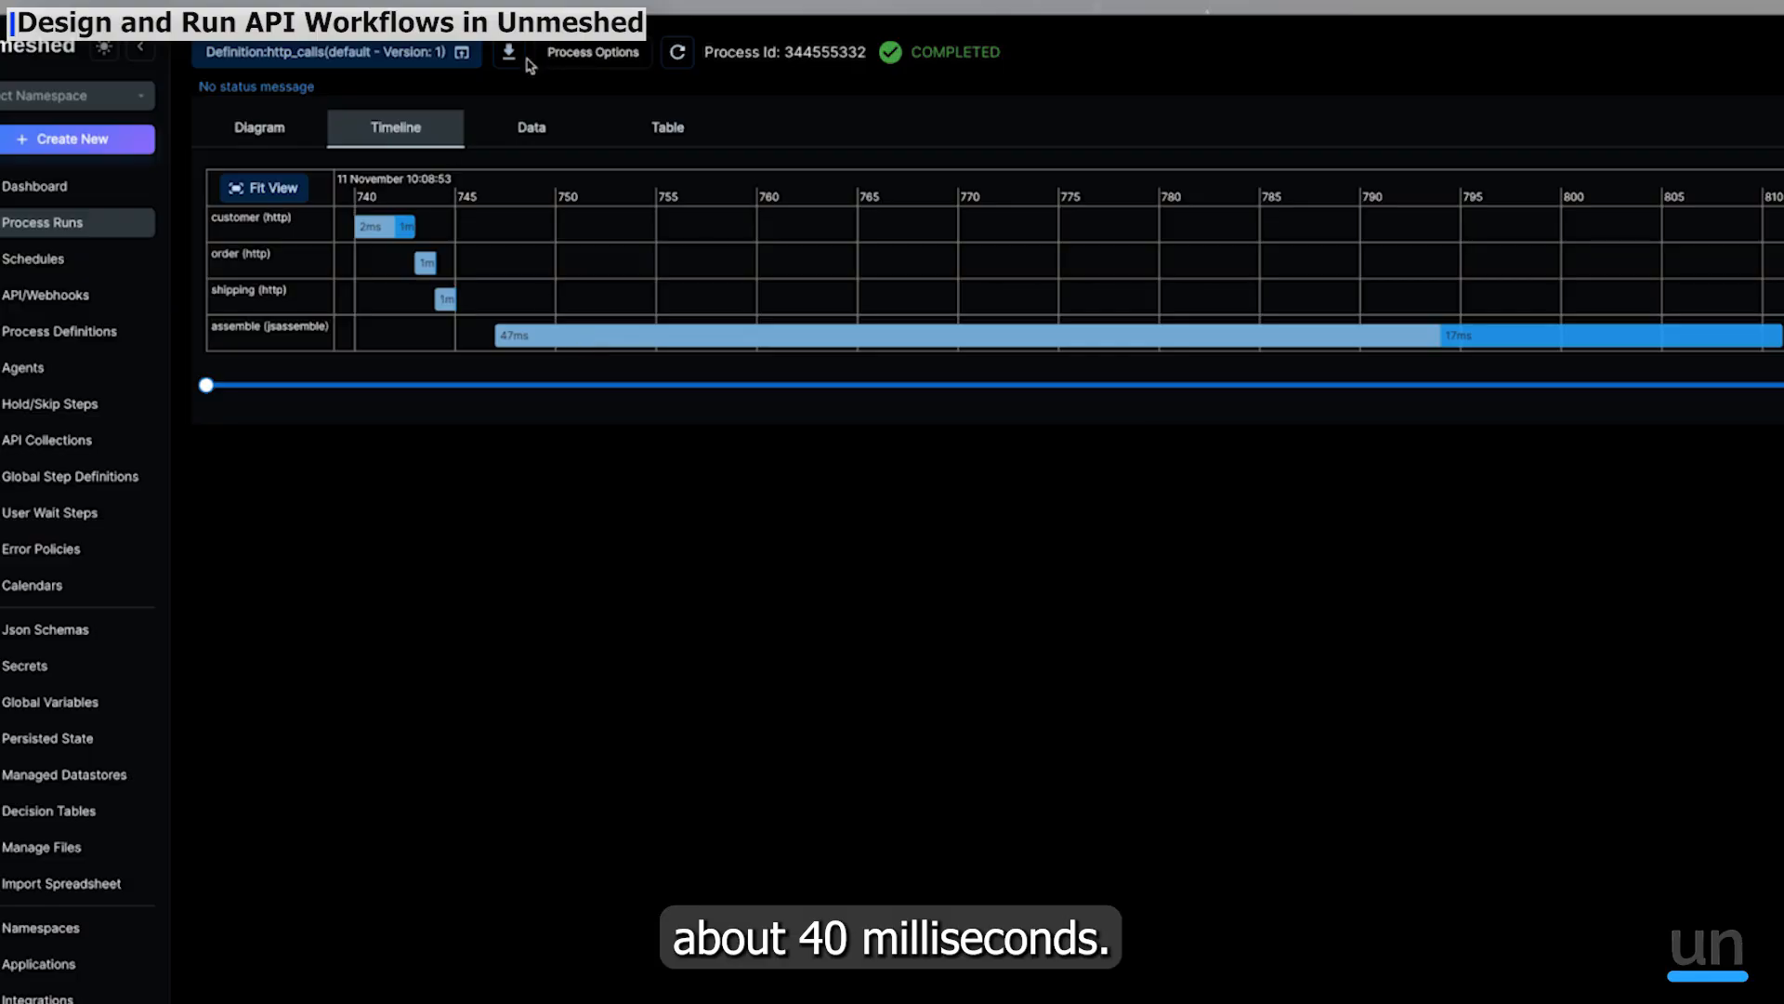
Rerun the process with the latest definition
click(571, 56)
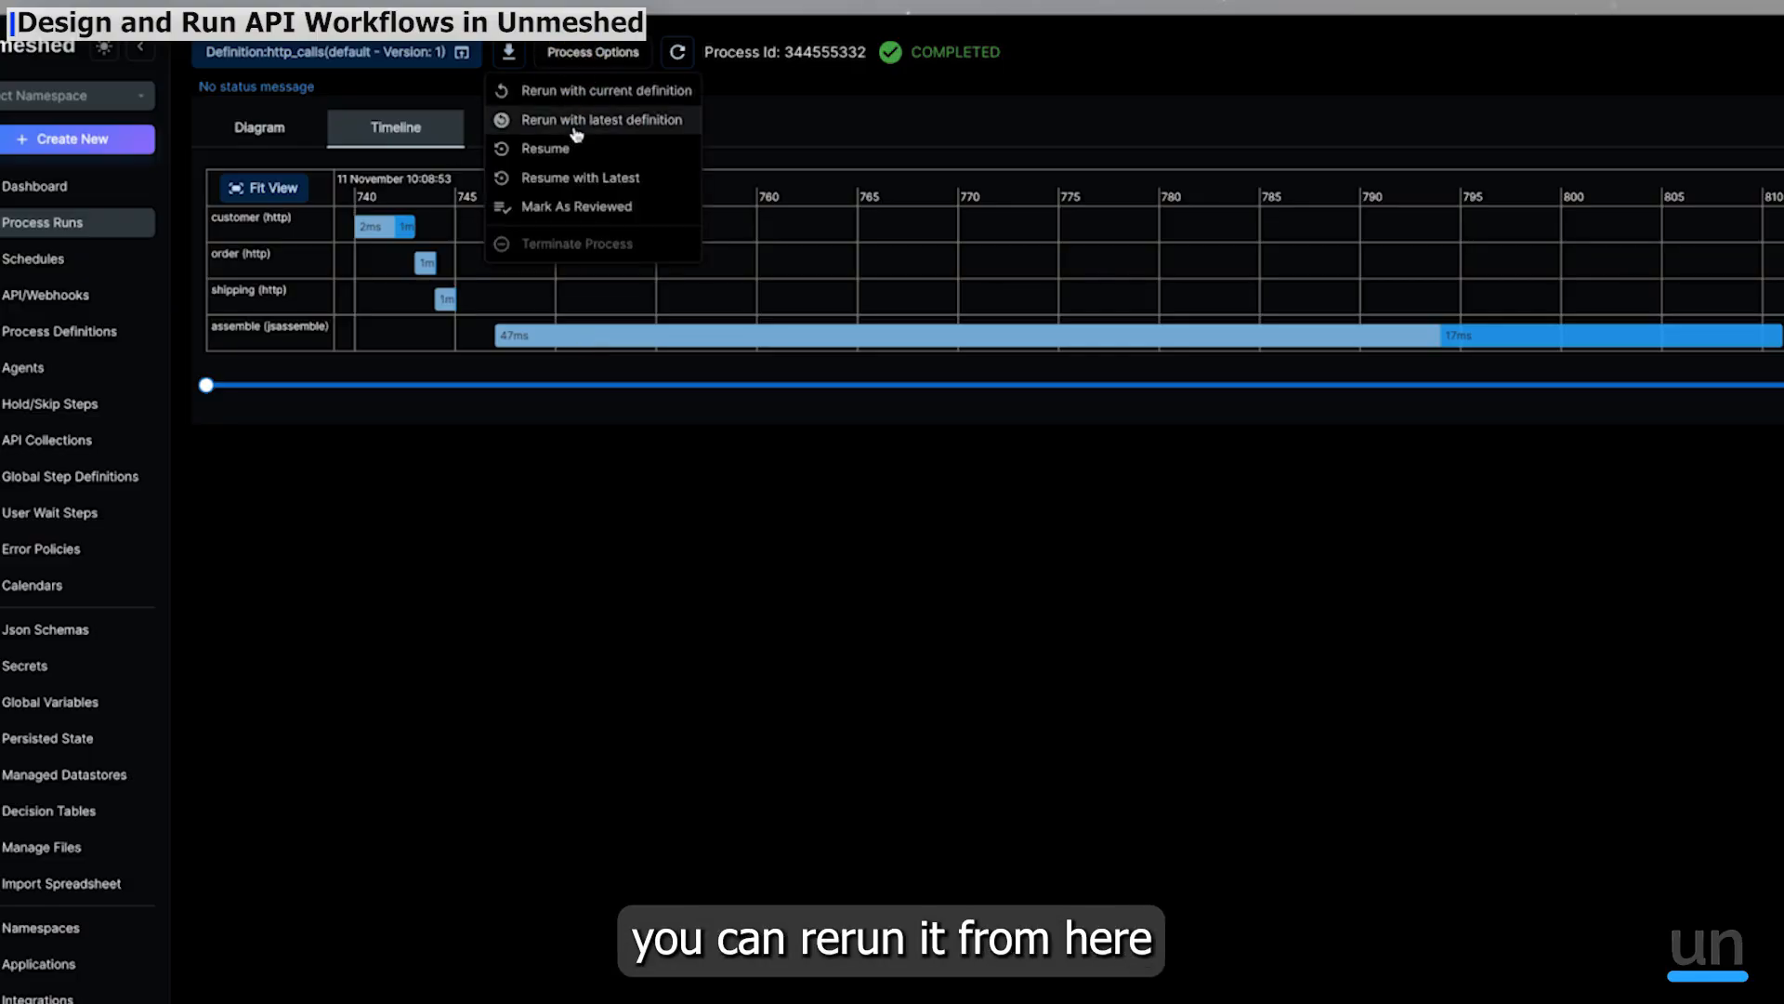
click(568, 127)
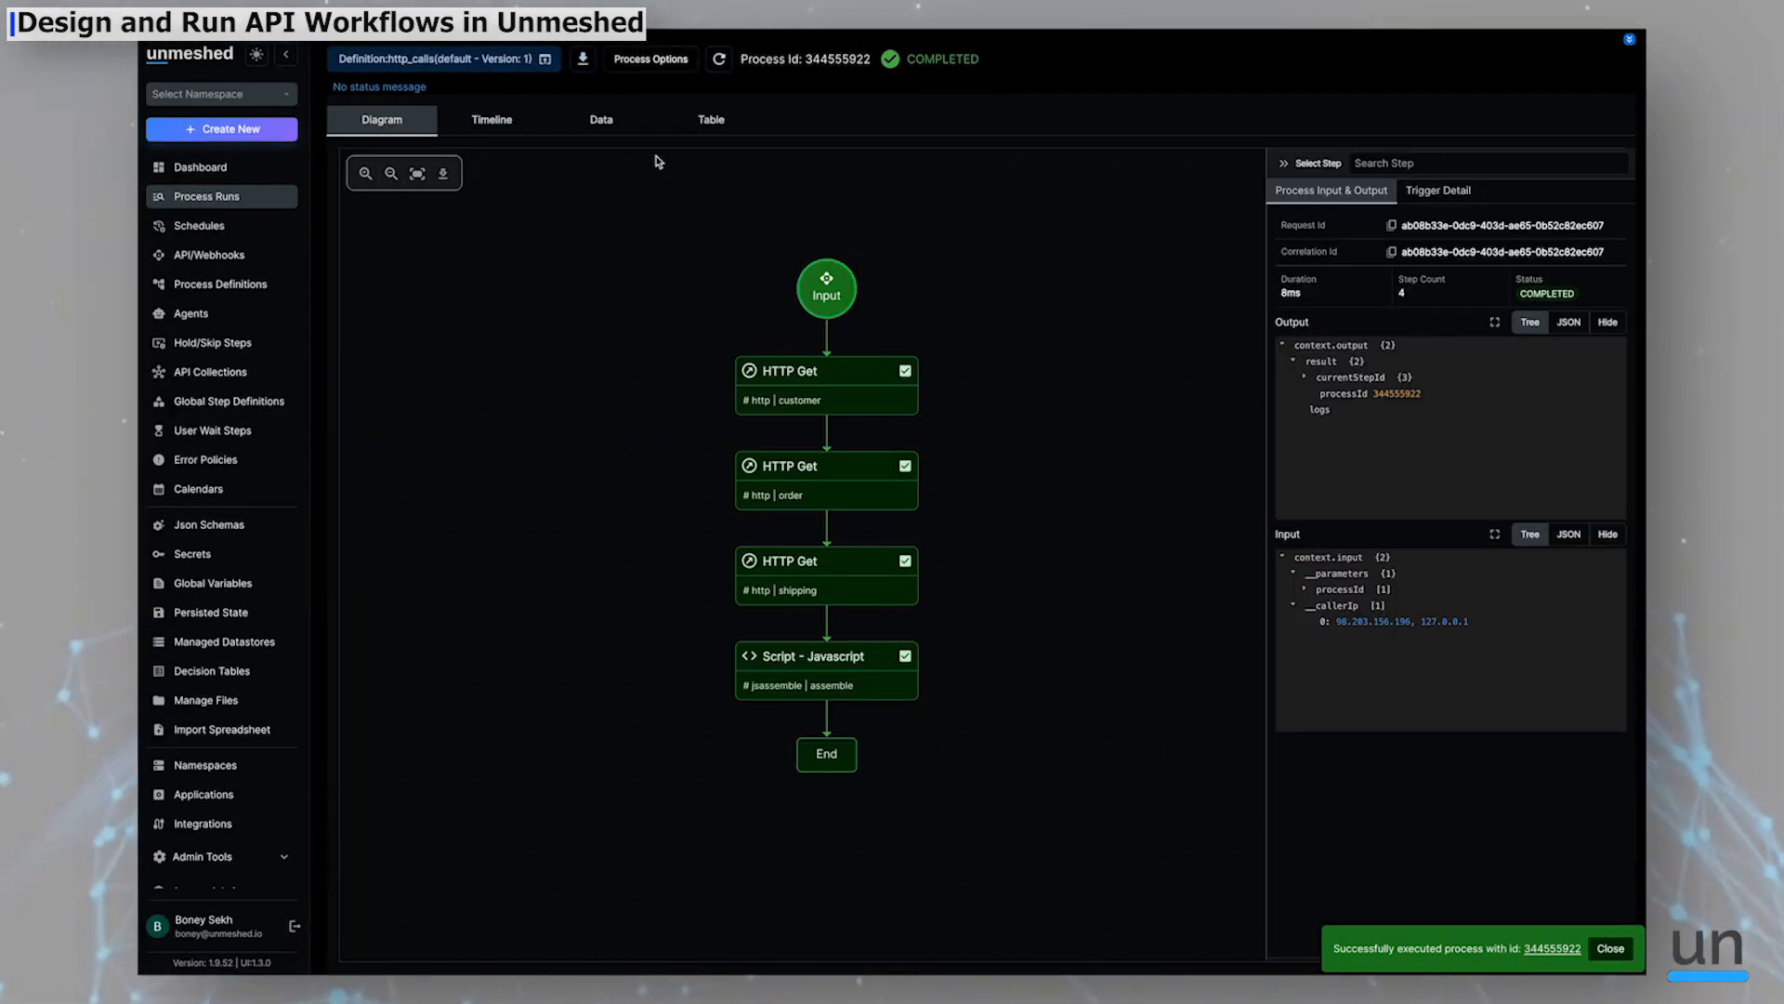
Review the rerun's timeline and return to the http_calls process definition
click(491, 119)
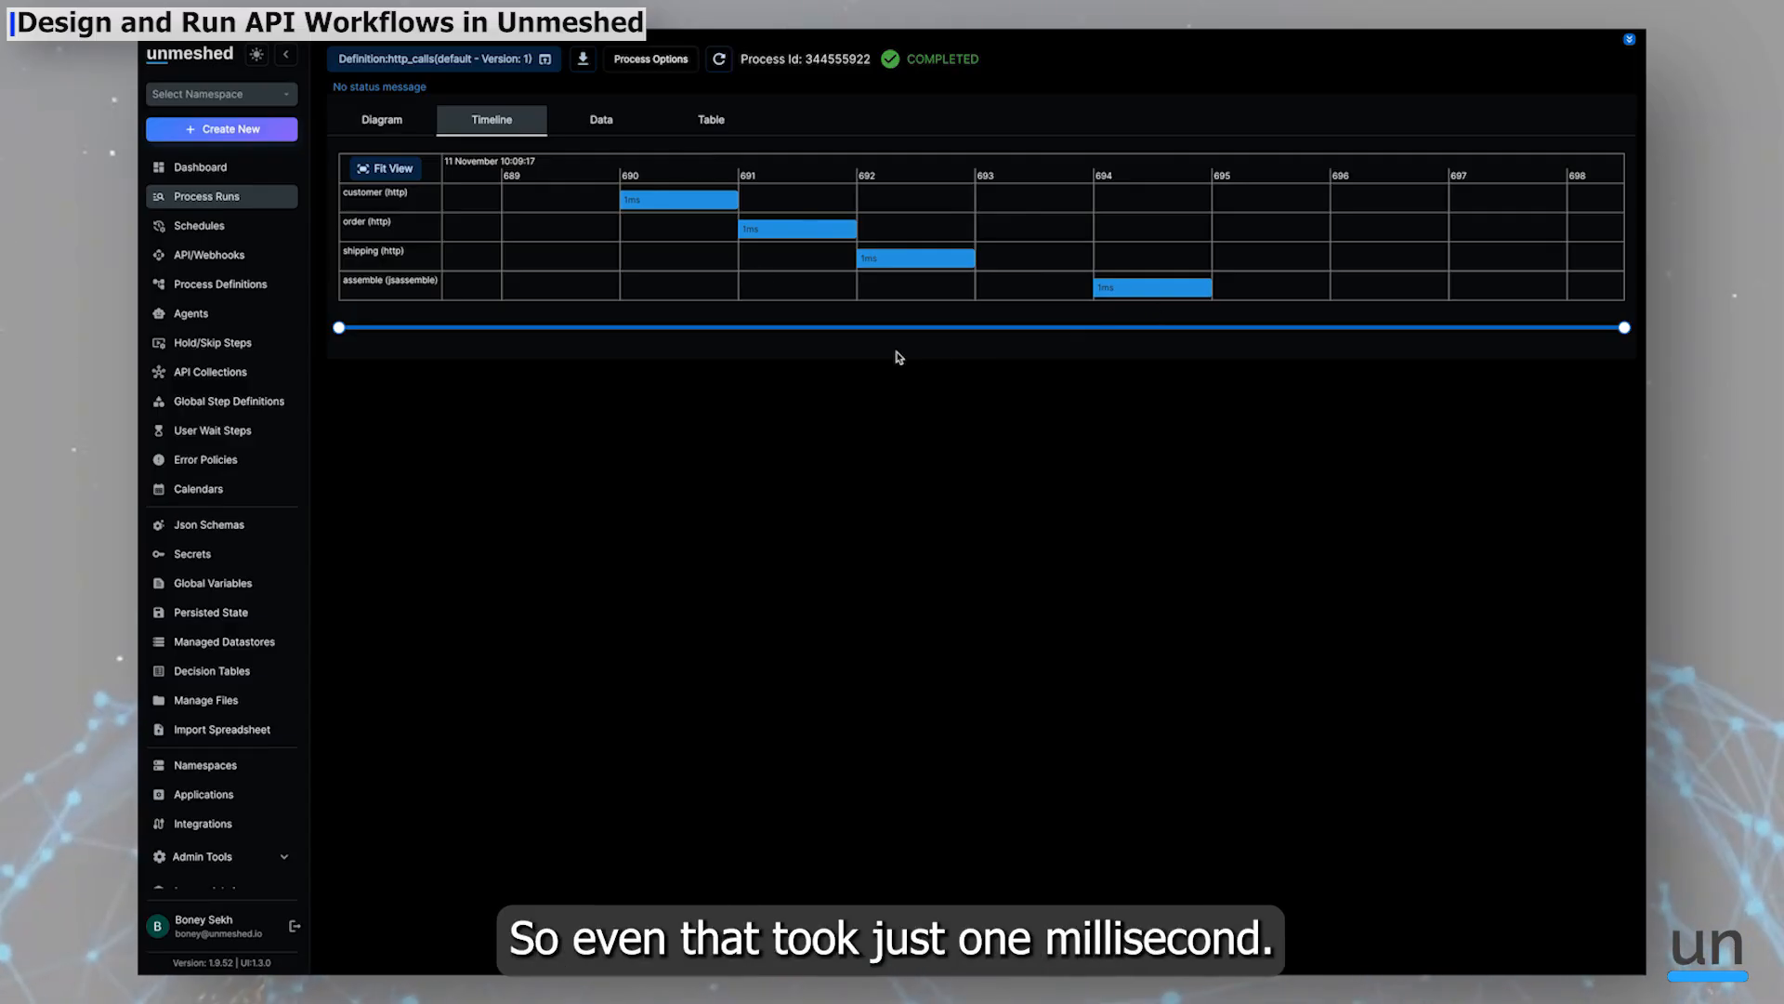
click(437, 58)
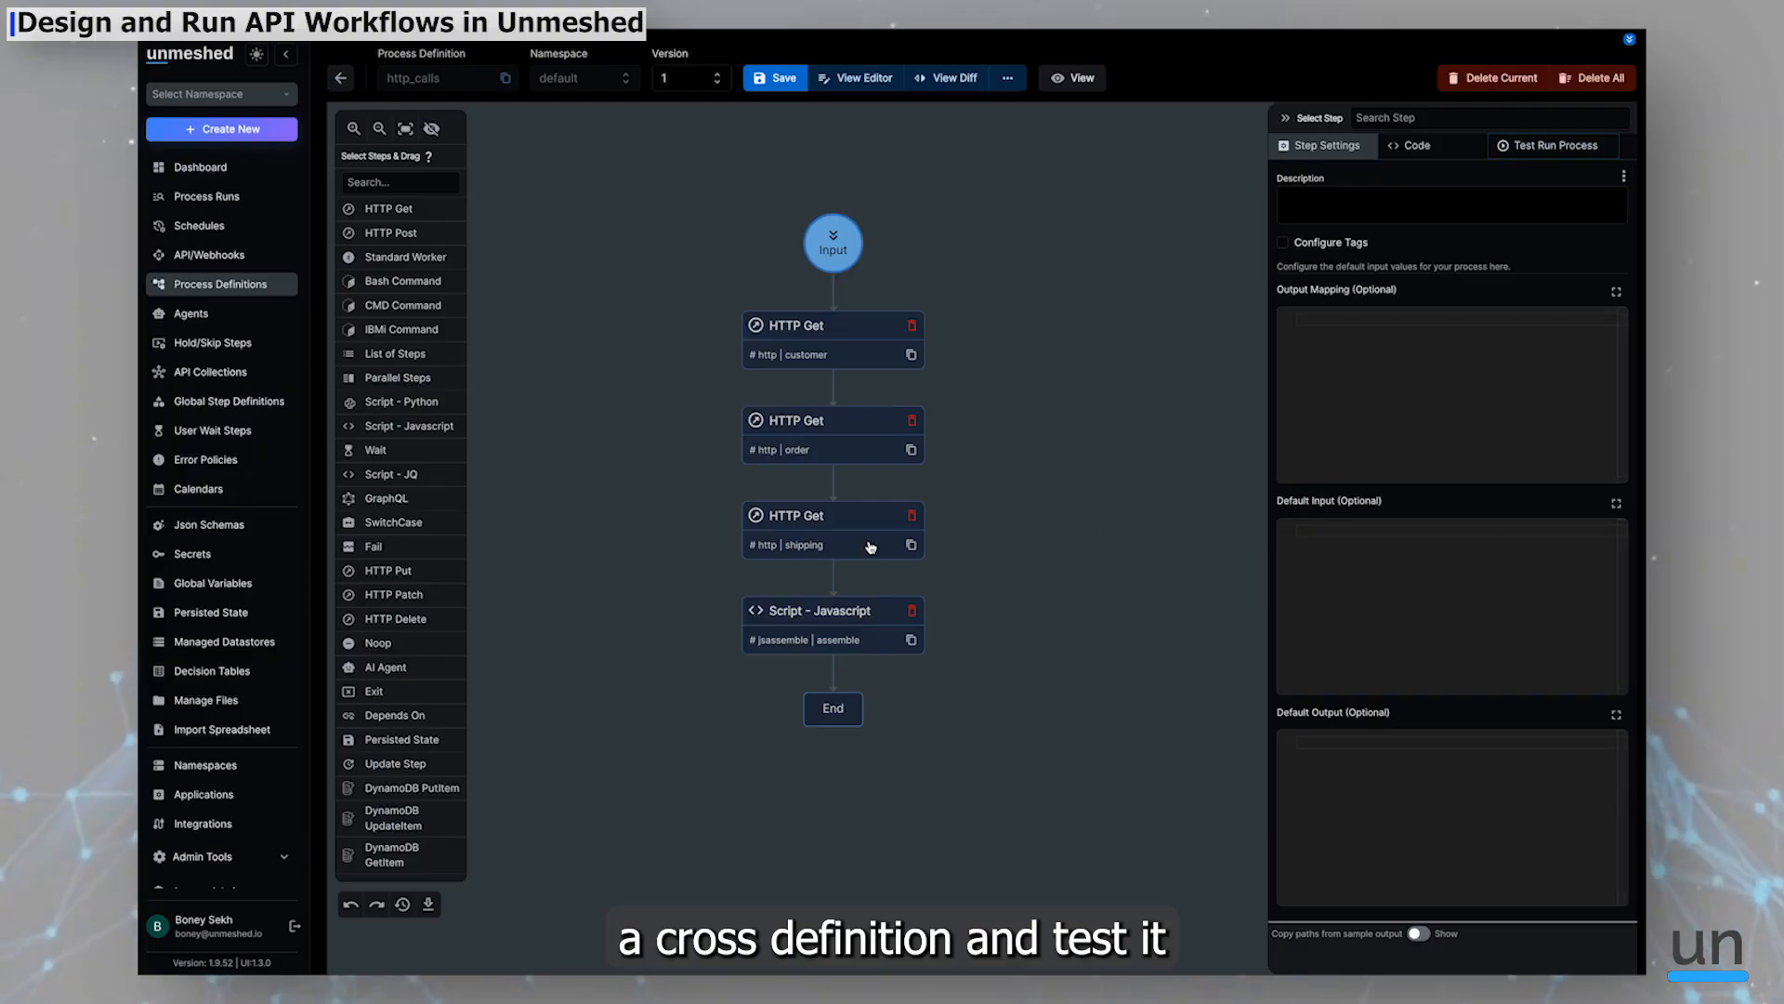